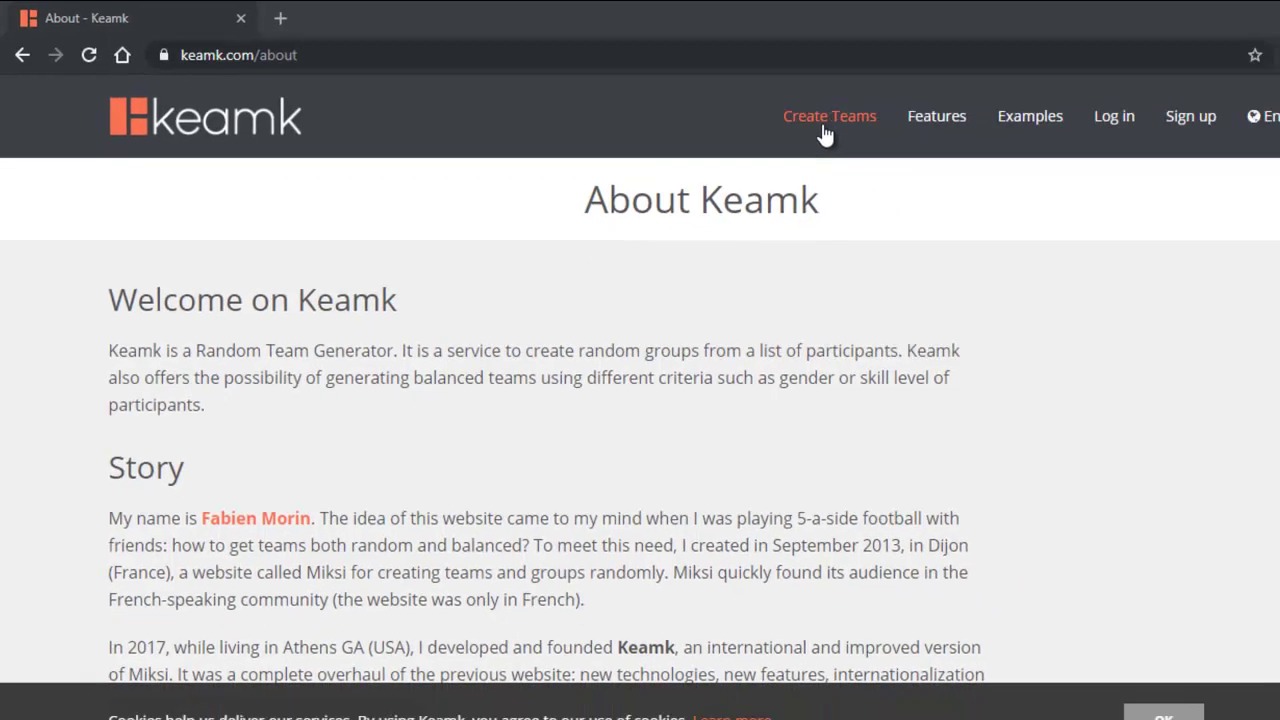
# Start creating a new team draw and title it "5.b klass"
pyautogui.click(825, 134)
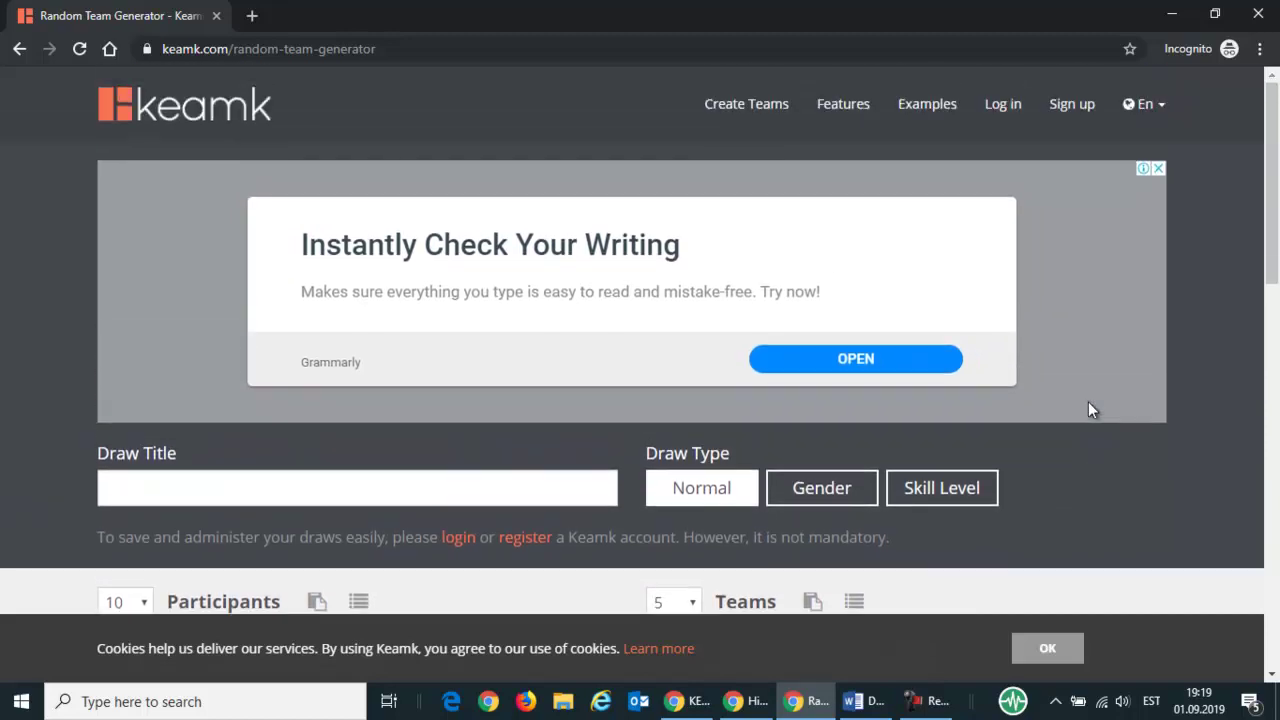
pyautogui.scroll(-2, 1088, 401)
pyautogui.click(414, 249)
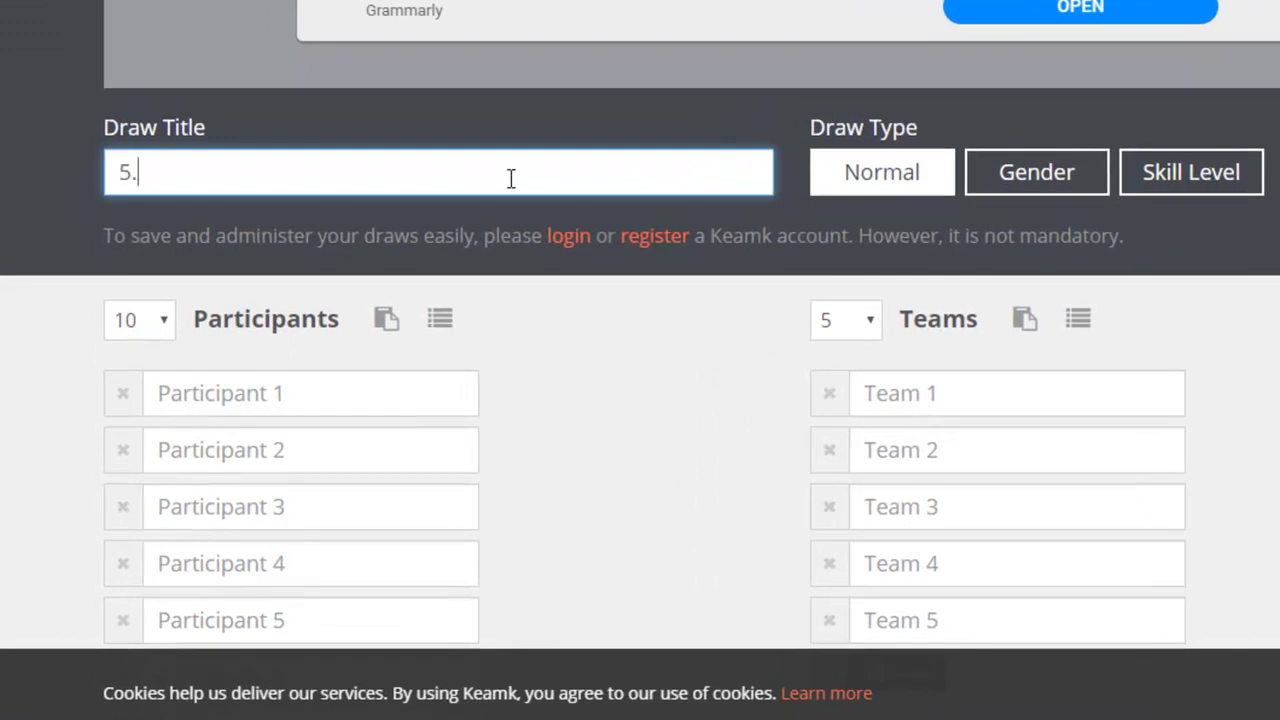
pyautogui.write('5.b klass')
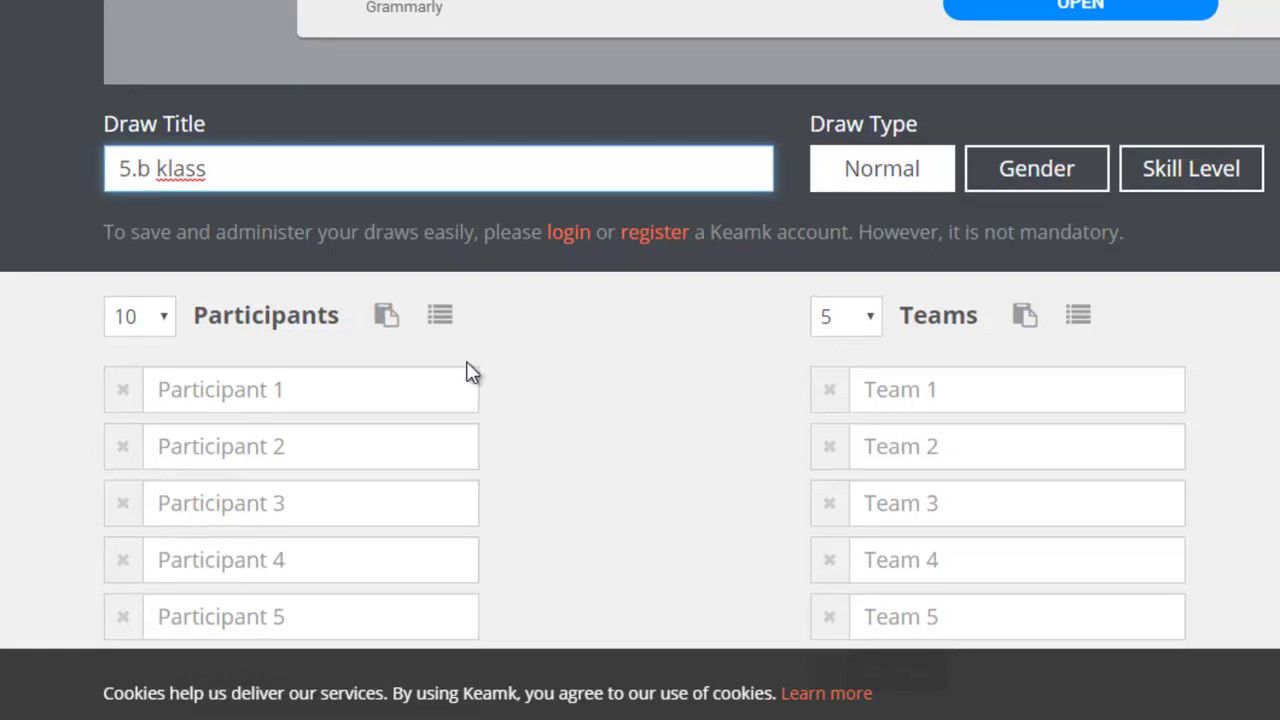
# Enter first names for Participant 1 and Participant 2 by hand
pyautogui.scroll(-1, 466, 368)
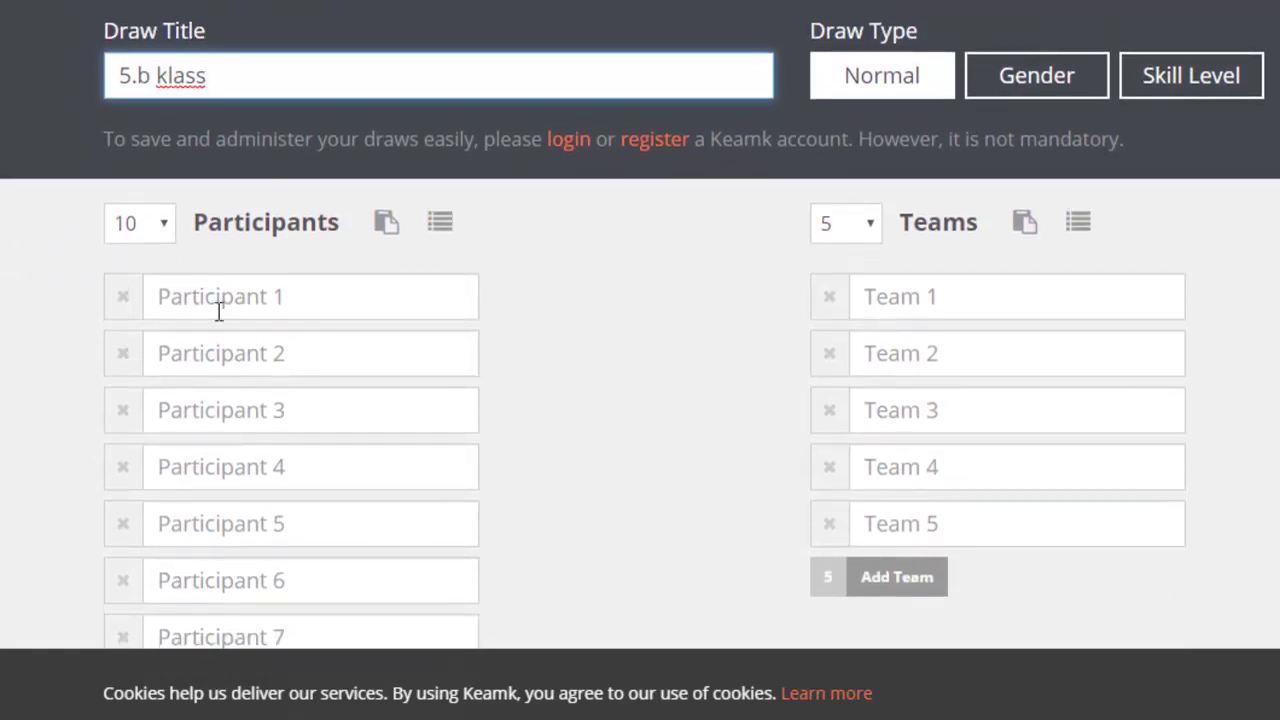
pyautogui.click(206, 296)
pyautogui.write('Kati')
pyautogui.press('Tab')
pyautogui.write('Mati')
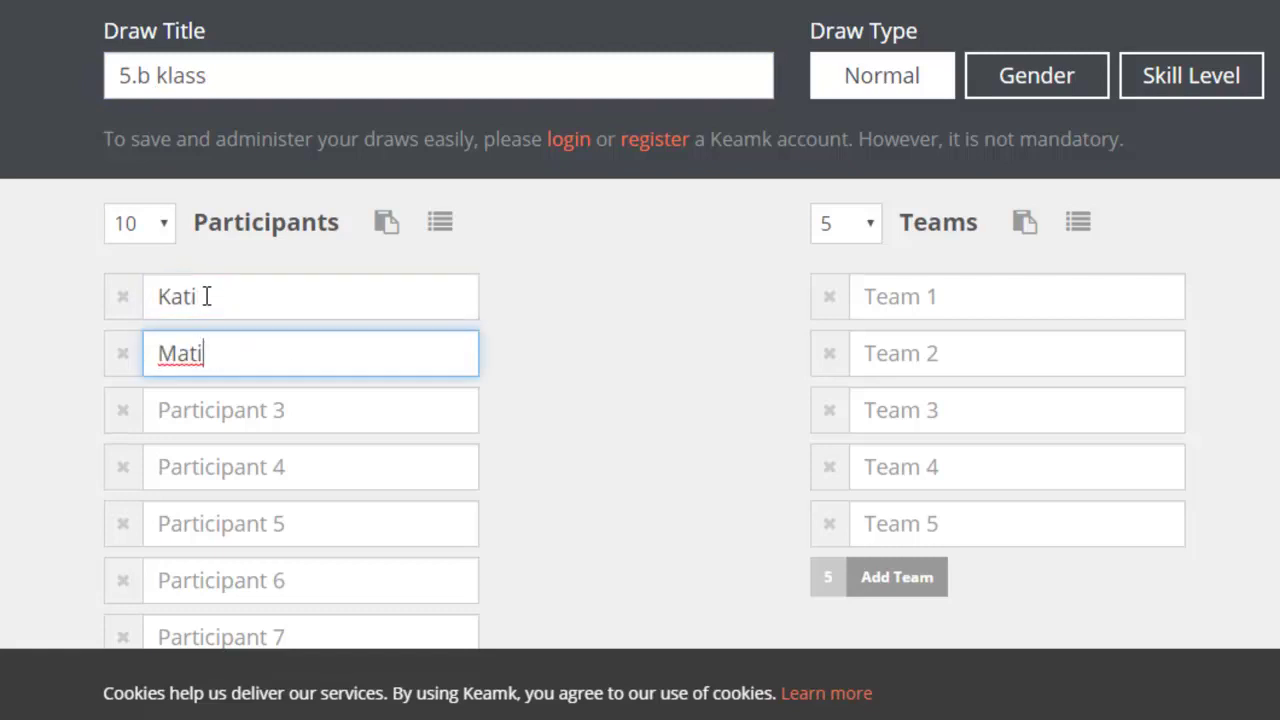
# Open the copy-paste participants box, switch to the Word document, and copy its entire list of names
pyautogui.click(385, 224)
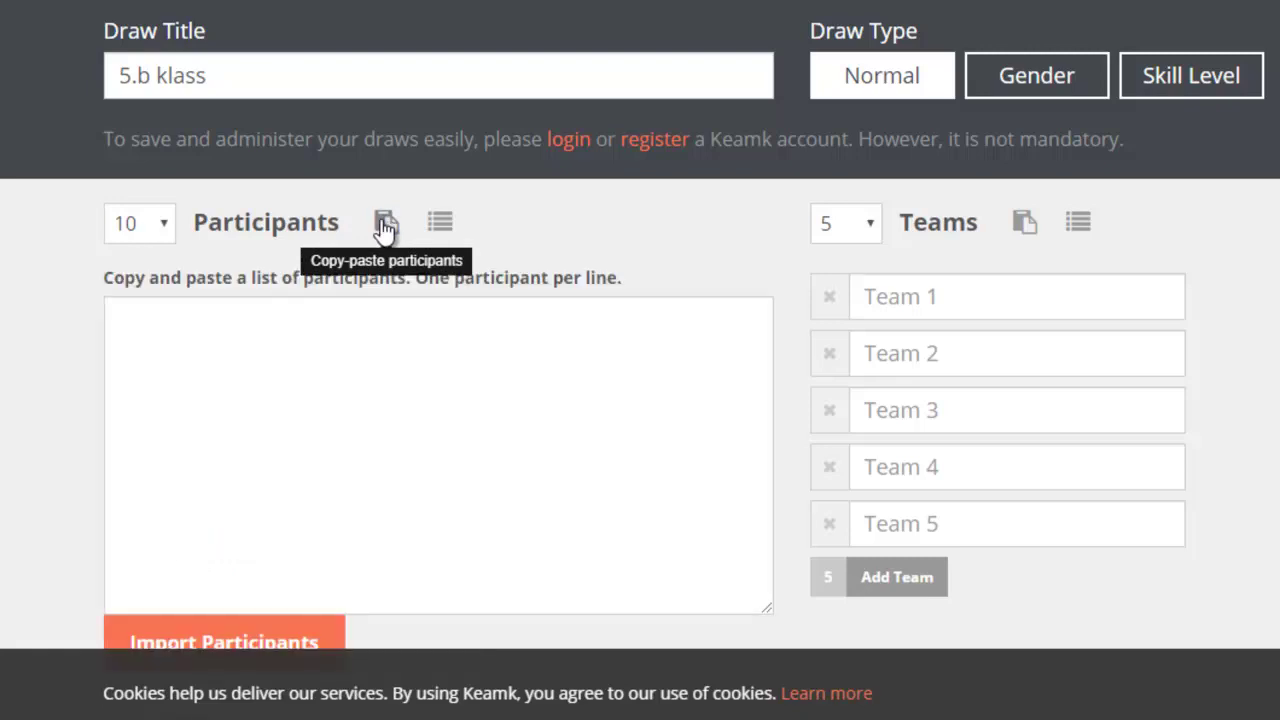
pyautogui.hotkey('alt', 'Tab')
pyautogui.hotkey('ctrl', 'a')
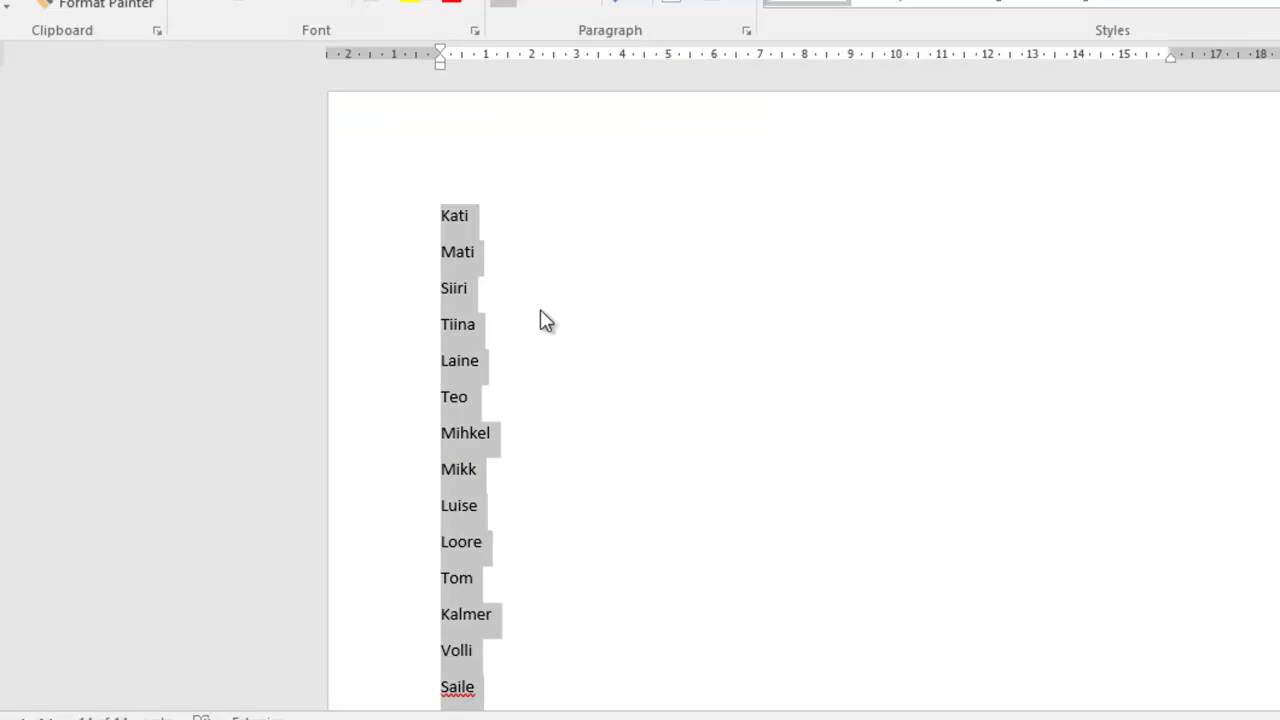
pyautogui.rightClick(453, 320)
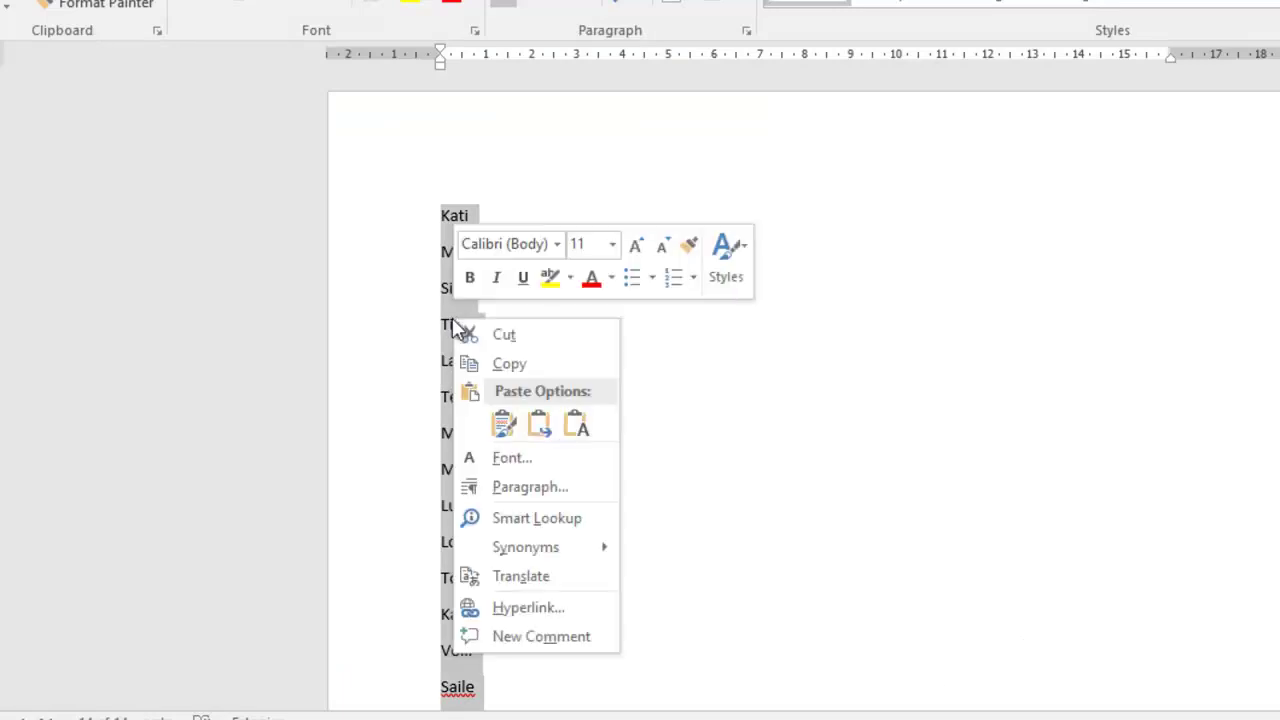
pyautogui.click(494, 365)
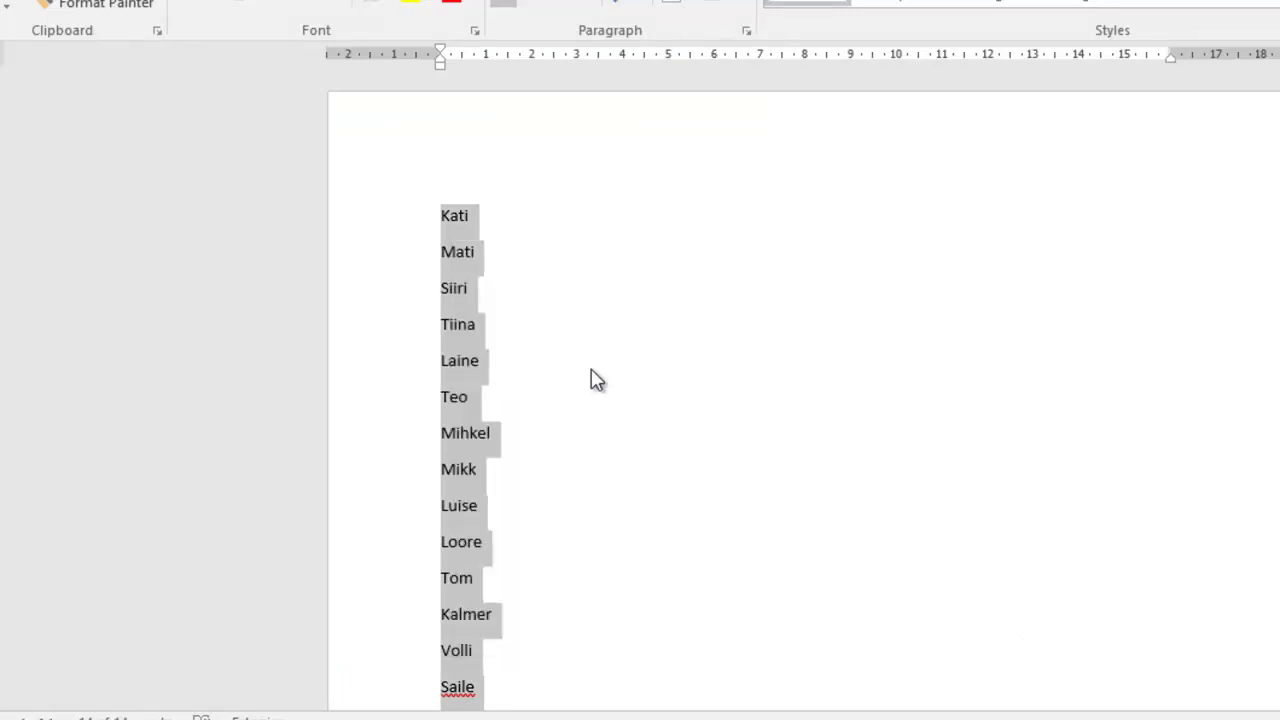
# Switch back to Keamk, paste the copied names into the participant list box, and import them as participants
pyautogui.hotkey('alt', 'Tab')
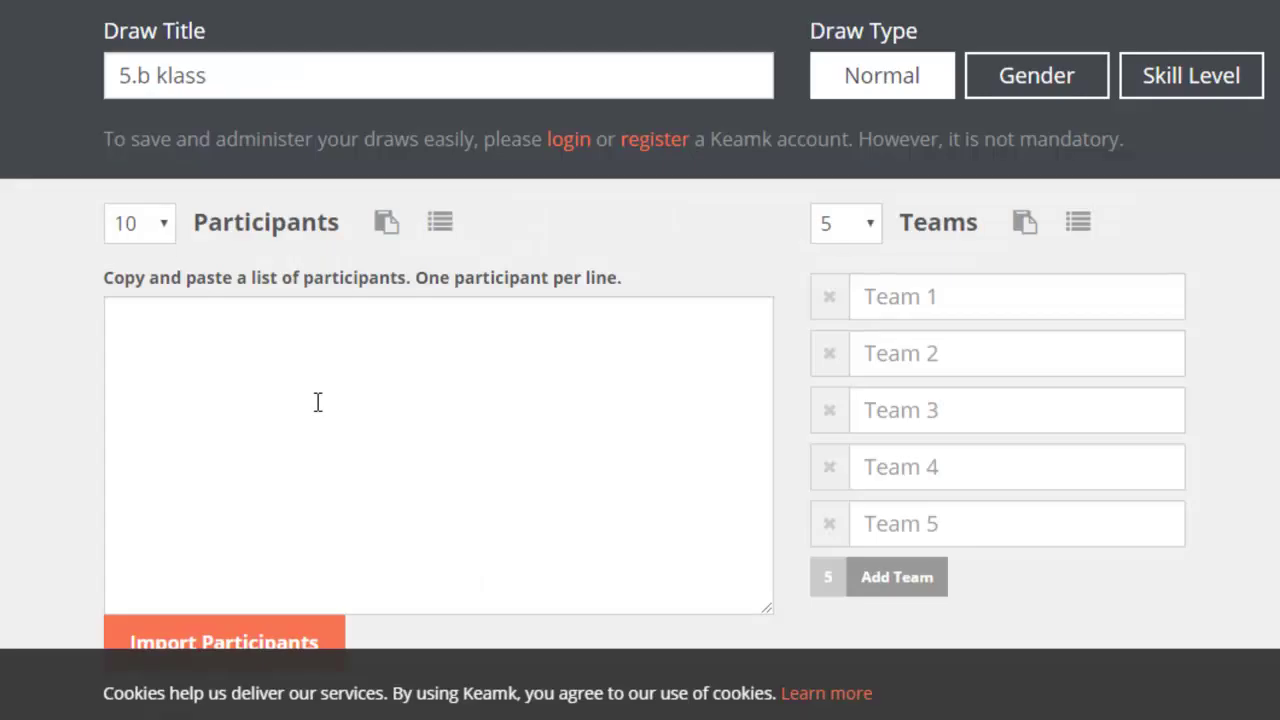
pyautogui.click(166, 345)
pyautogui.rightClick(166, 347)
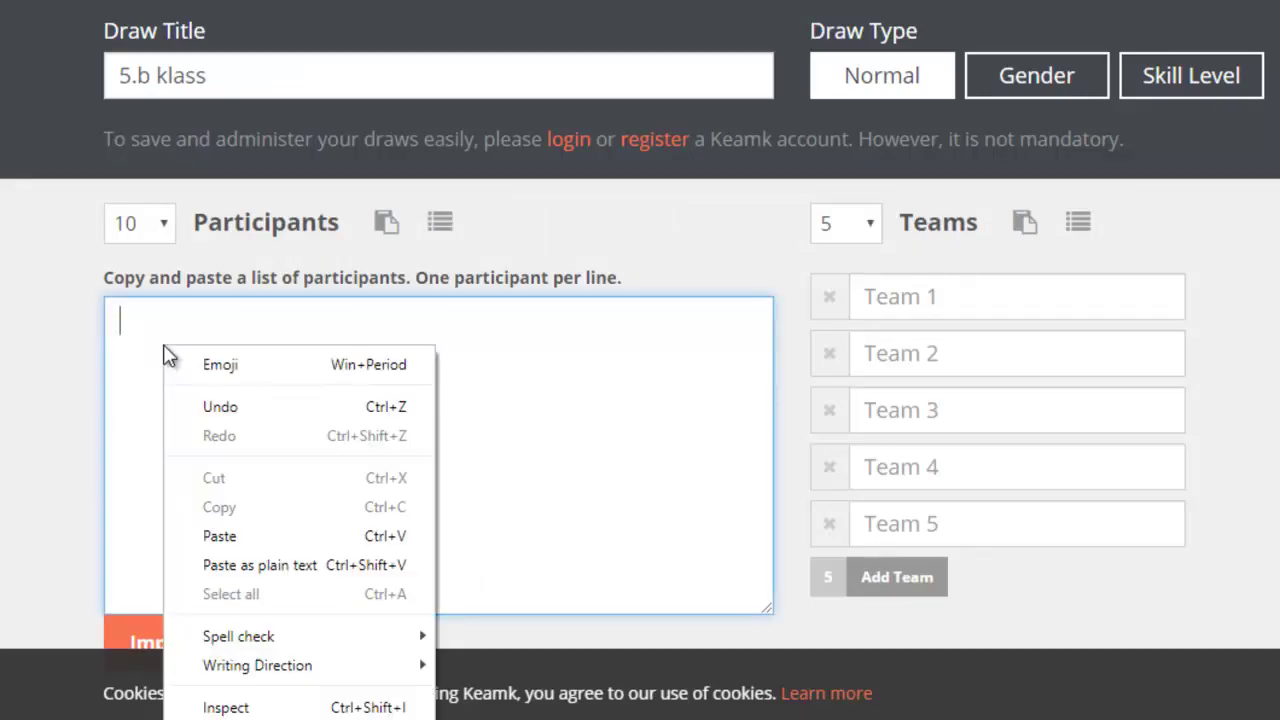
pyautogui.click(236, 540)
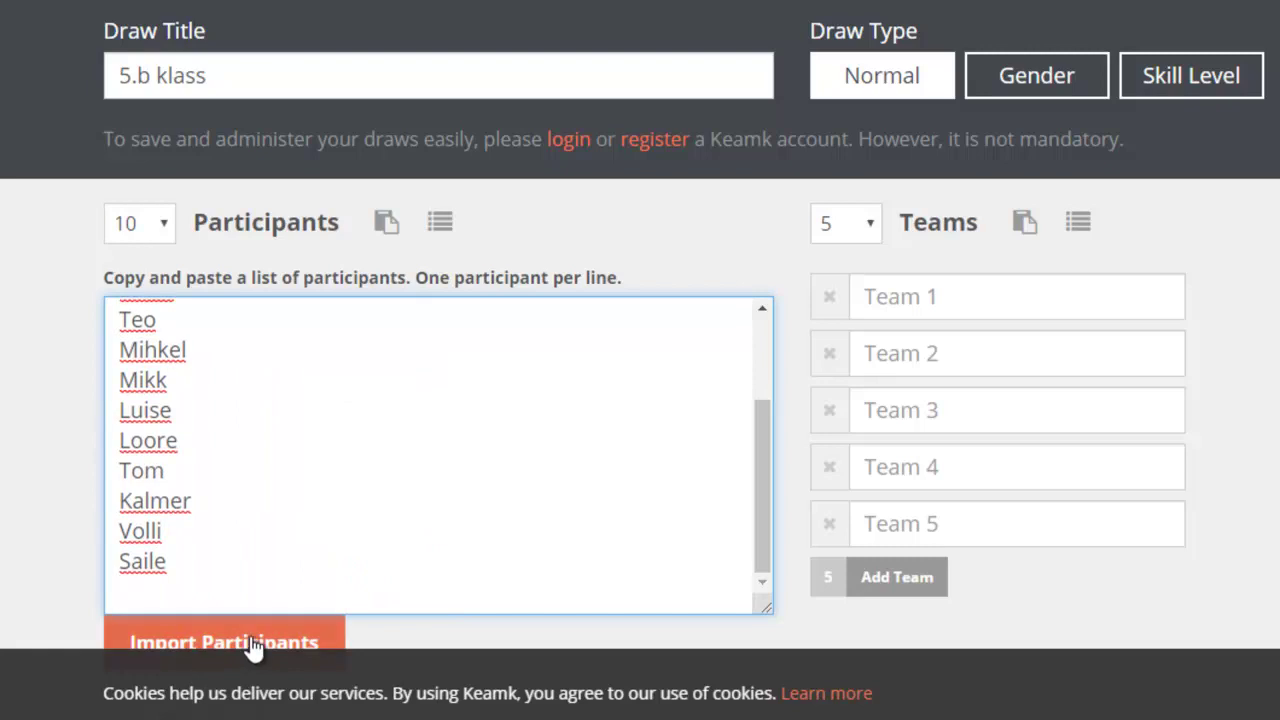
pyautogui.scroll(-2, 252, 648)
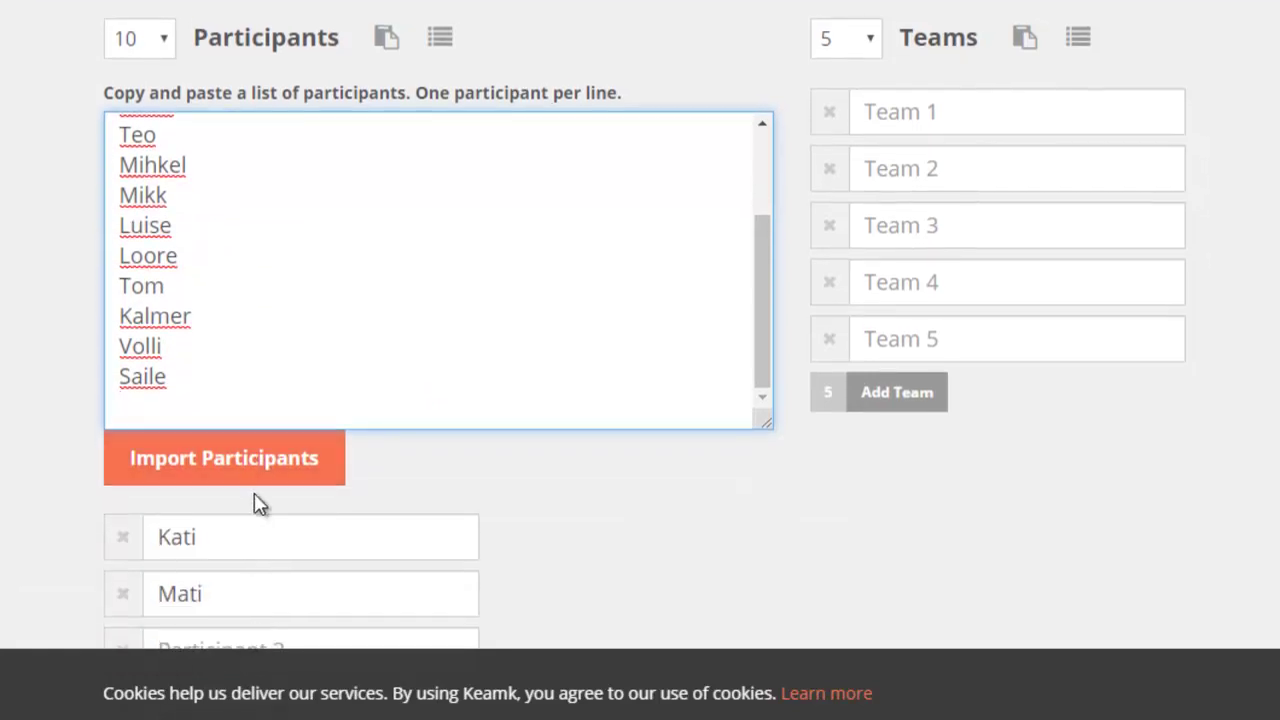
pyautogui.click(286, 477)
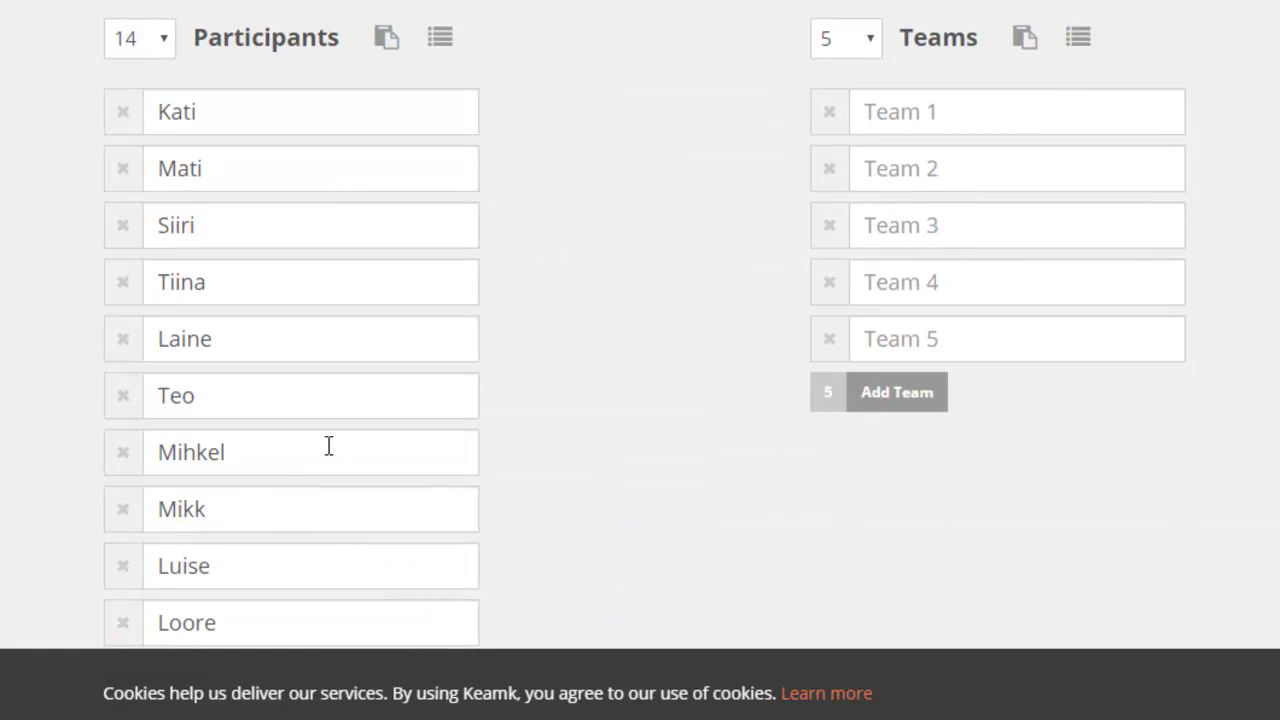
# Set the number of teams to 6
pyautogui.scroll(-7, 534, 350)
pyautogui.scroll(3, 534, 350)
pyautogui.scroll(6, 534, 352)
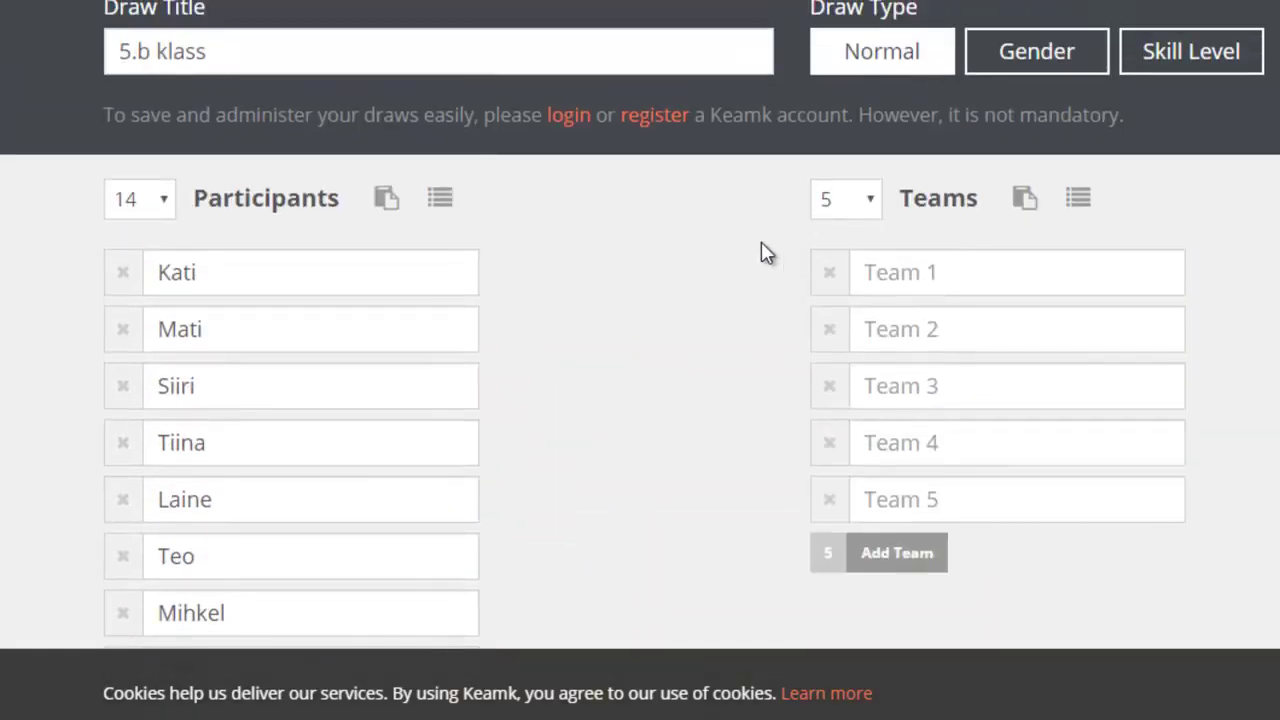
pyautogui.click(870, 203)
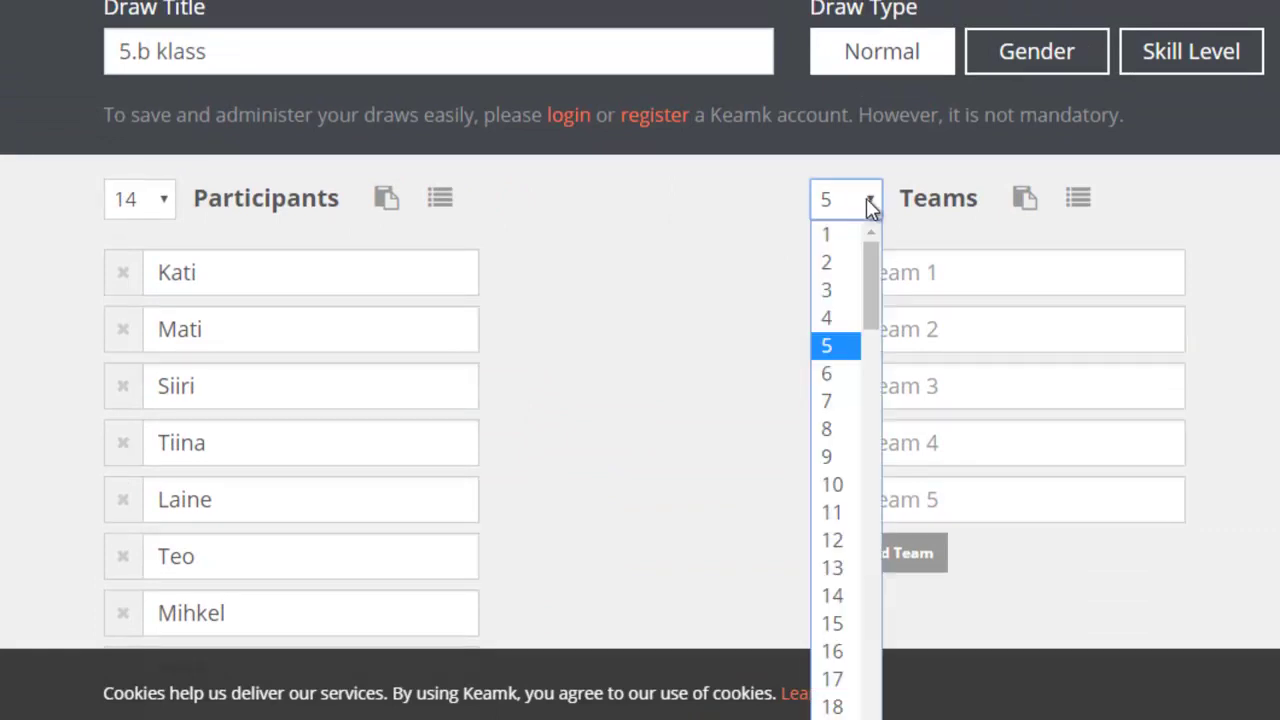
pyautogui.click(840, 382)
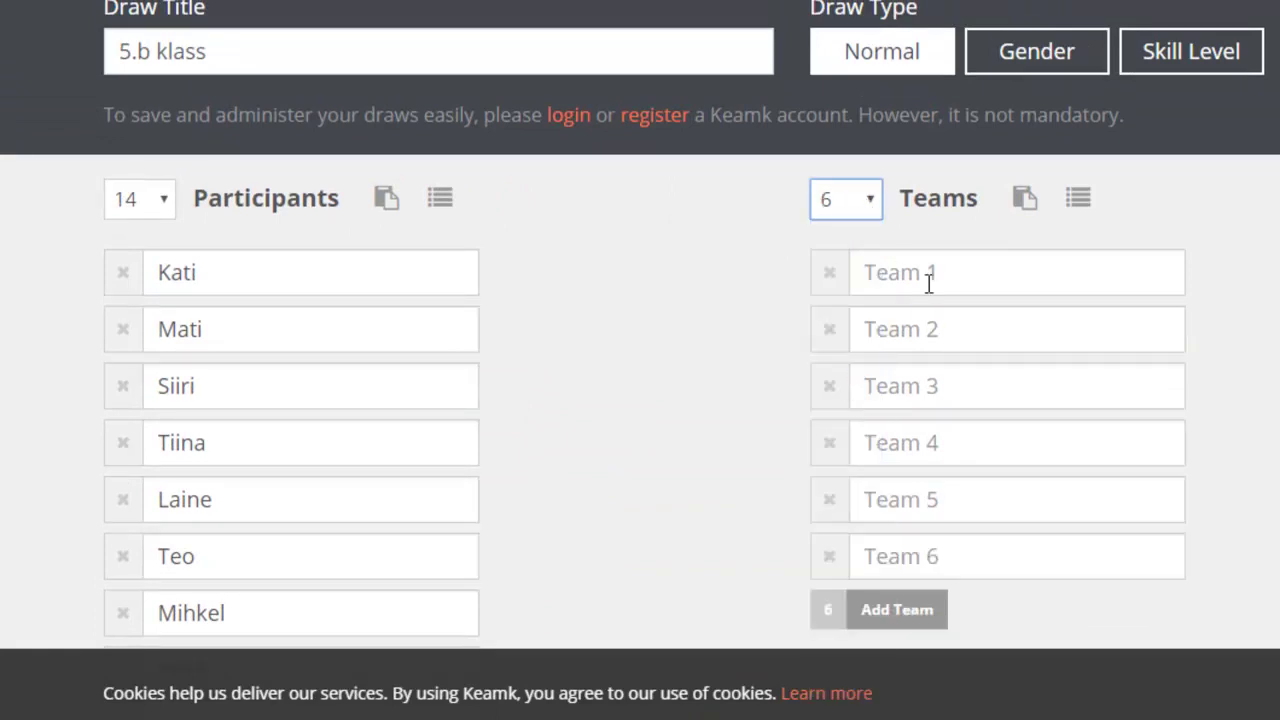
# Name the six teams 1, 2, 3, 4, 5 and 6 in order
pyautogui.click(907, 284)
pyautogui.write('1')
pyautogui.write('2')
pyautogui.write('3')
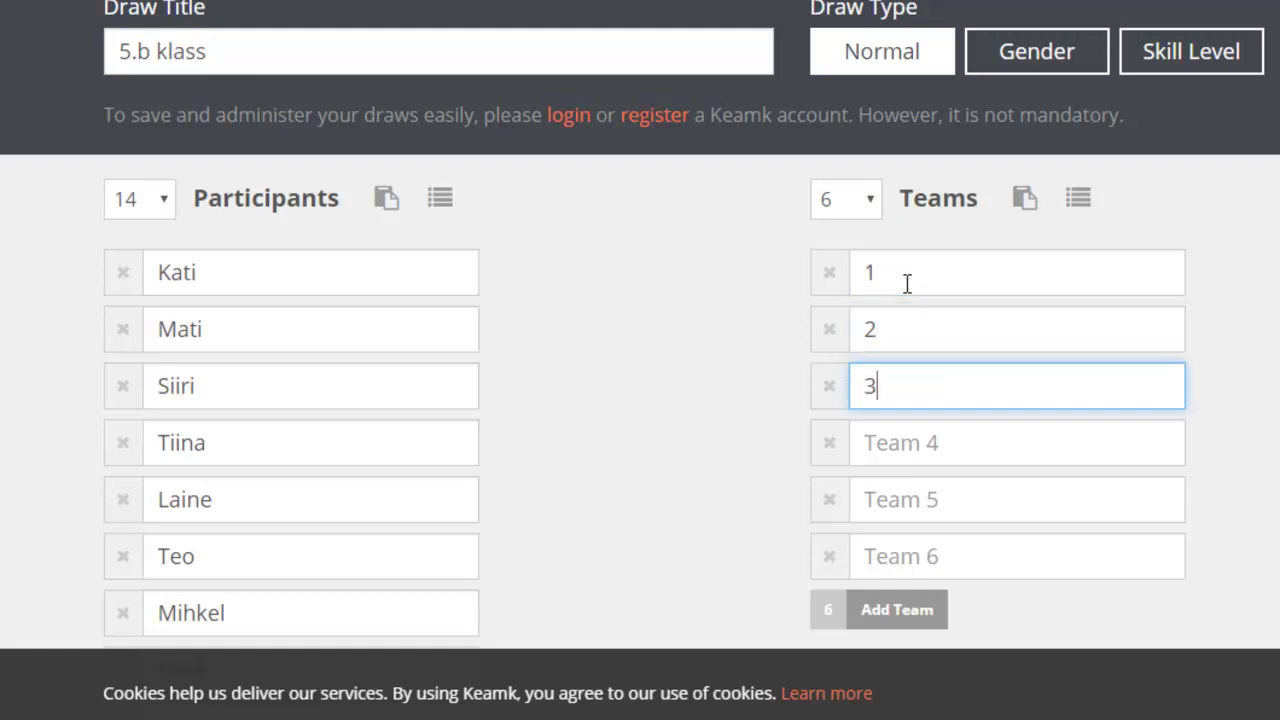
pyautogui.press('Tab')
pyautogui.write('4')
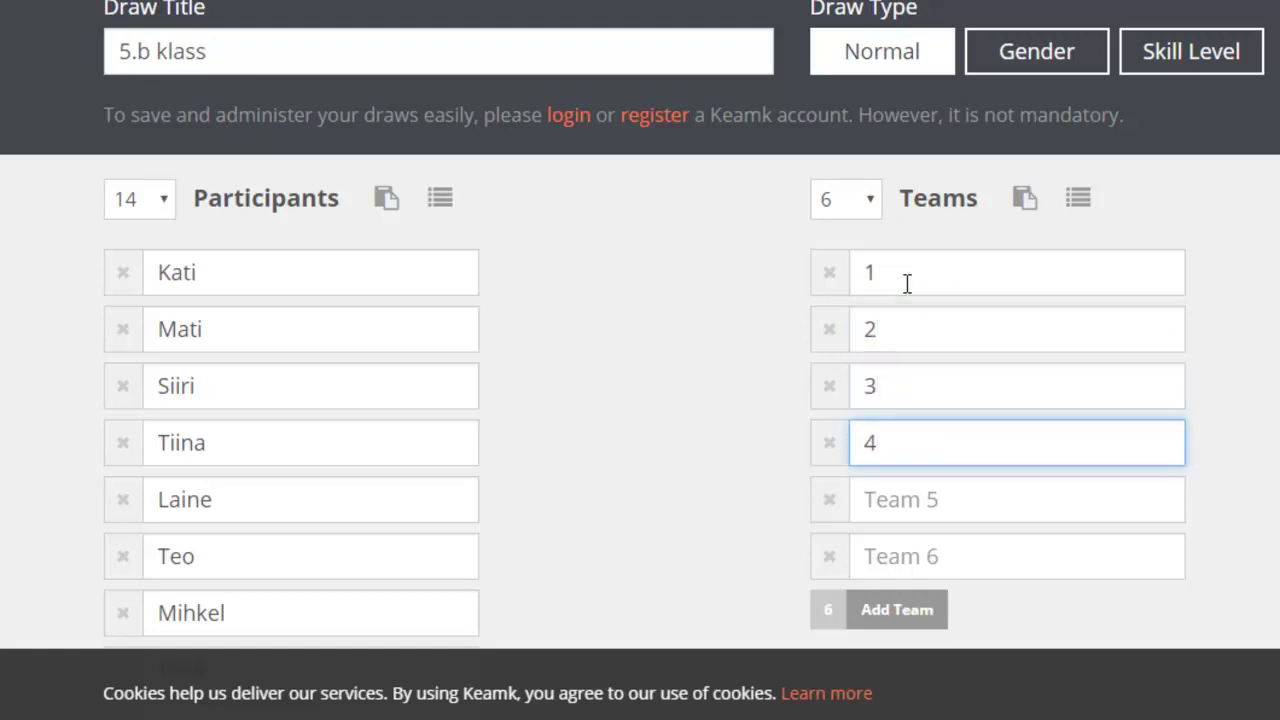
pyautogui.write('5')
pyautogui.press('Tab')
pyautogui.write('6')
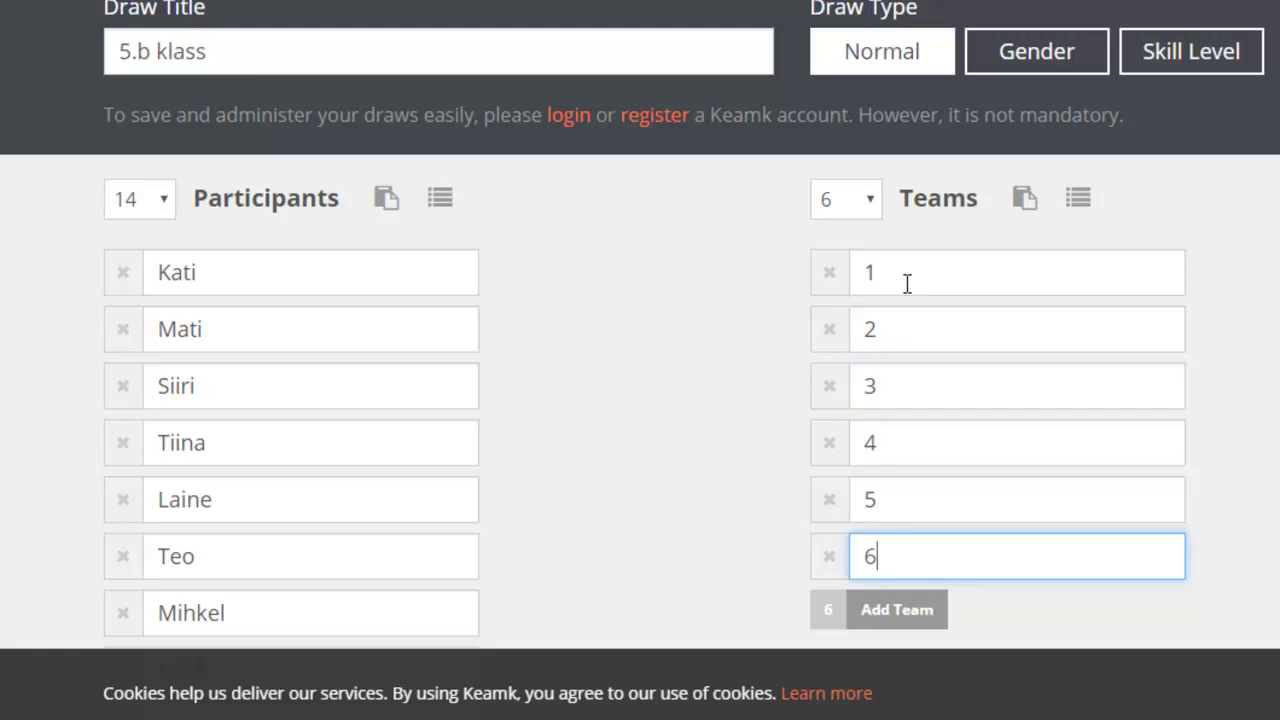
# Generate the random teams for the 5.b klass draw
pyautogui.scroll(-3, 1030, 331)
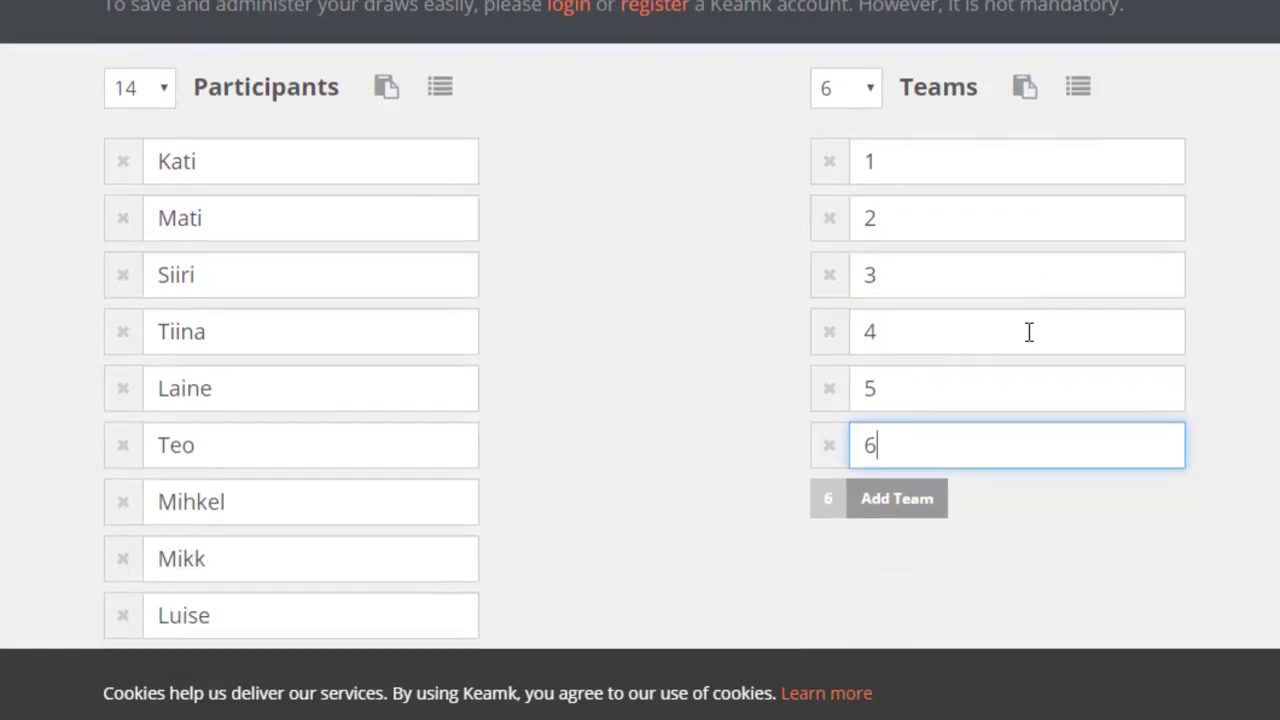
pyautogui.scroll(-8, 1028, 334)
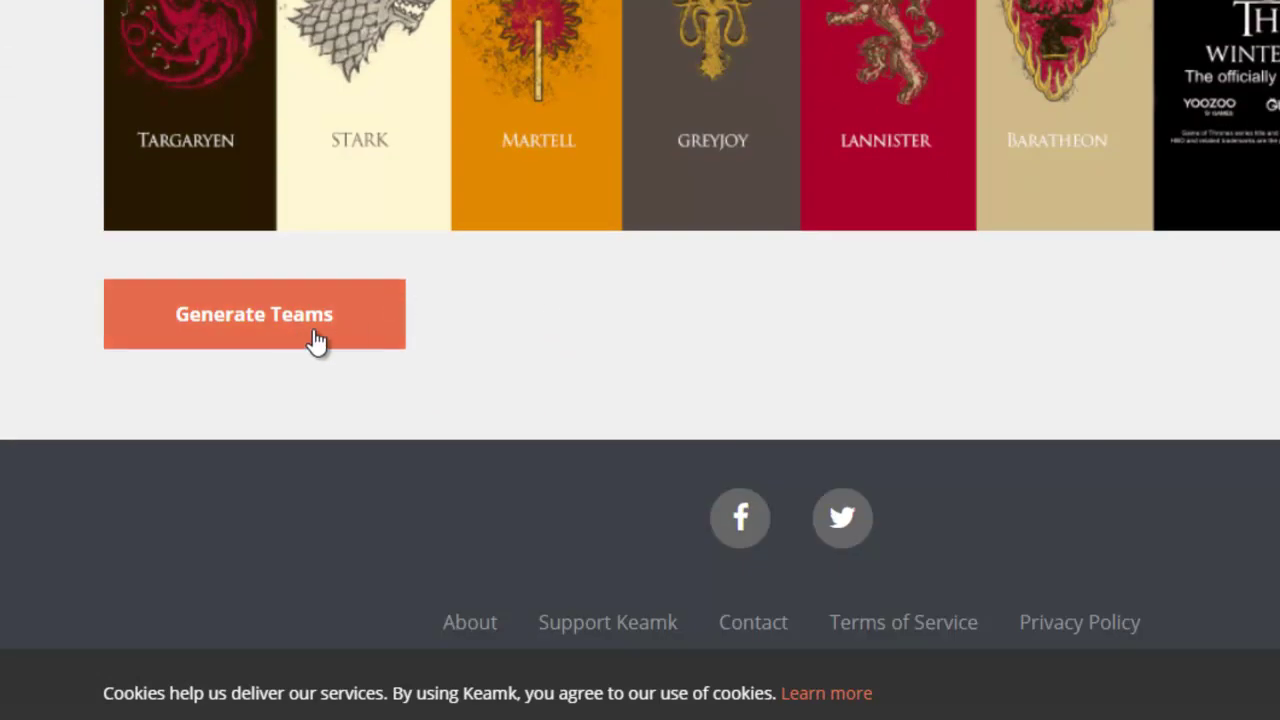
pyautogui.click(316, 341)
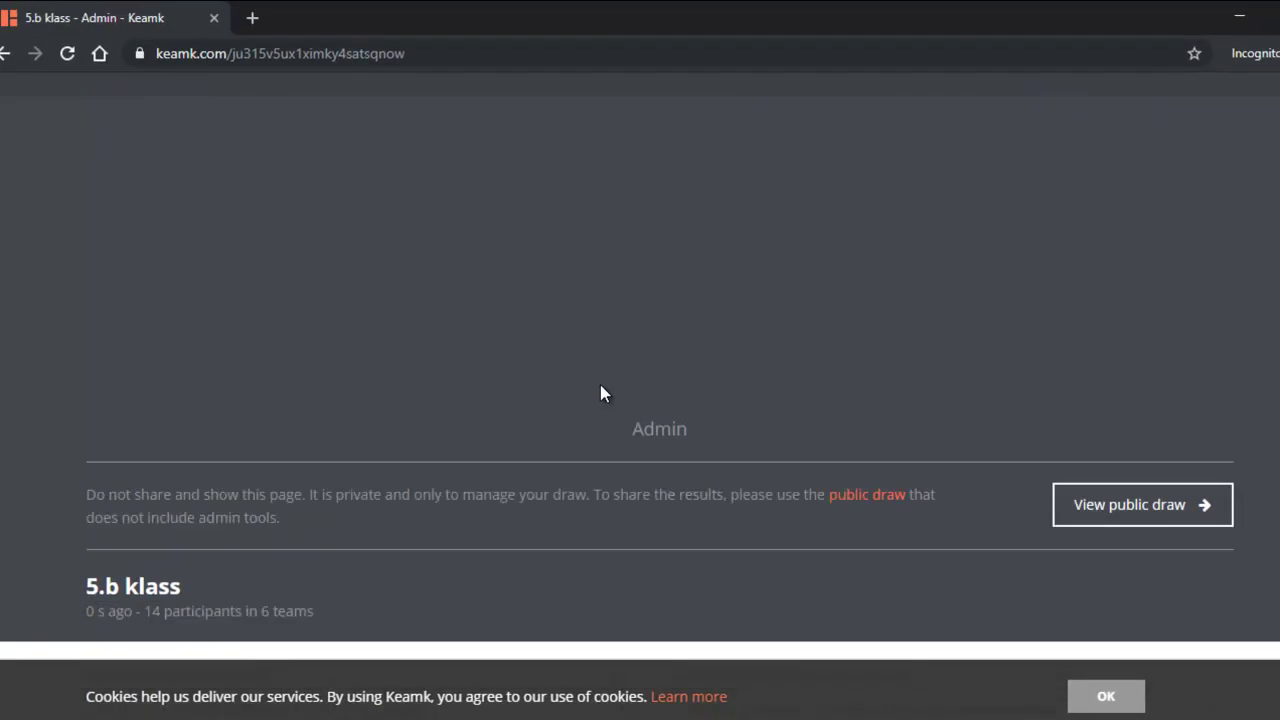
# Examine how the participants are distributed across the generated teams
pyautogui.scroll(-8, 600, 392)
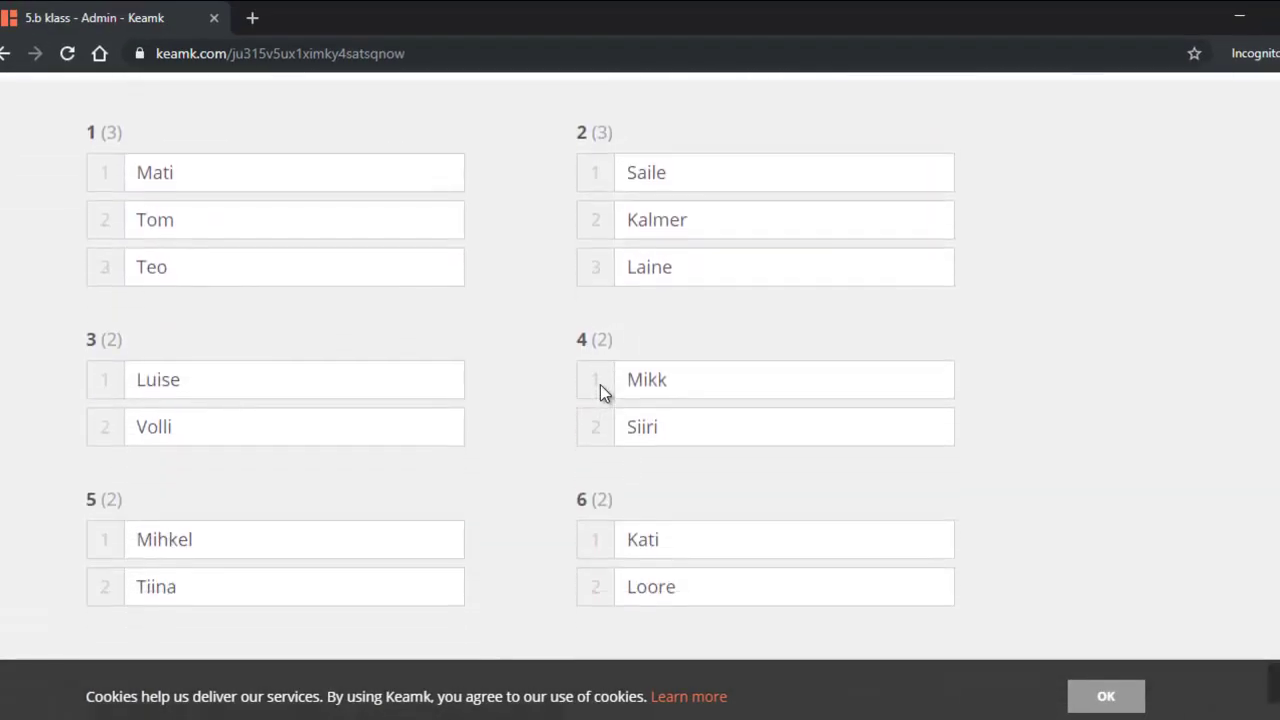
pyautogui.scroll(1, 600, 390)
pyautogui.scroll(-2, 600, 390)
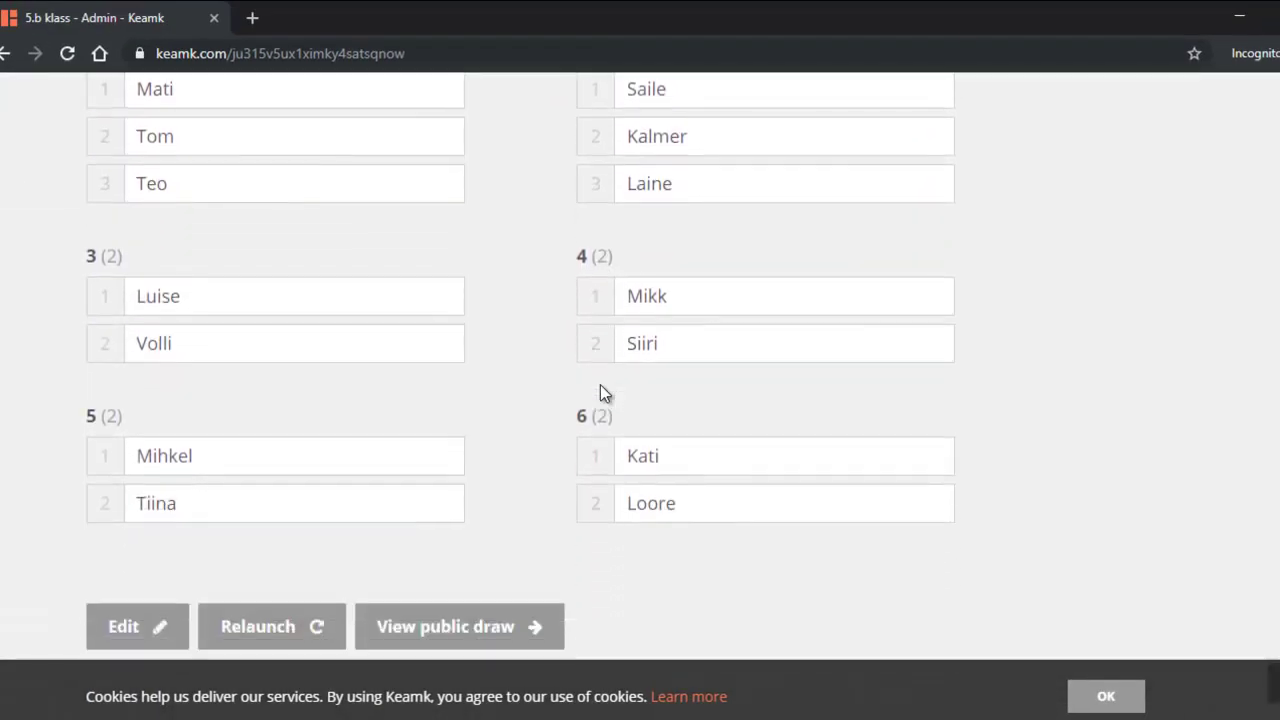
pyautogui.scroll(1, 600, 392)
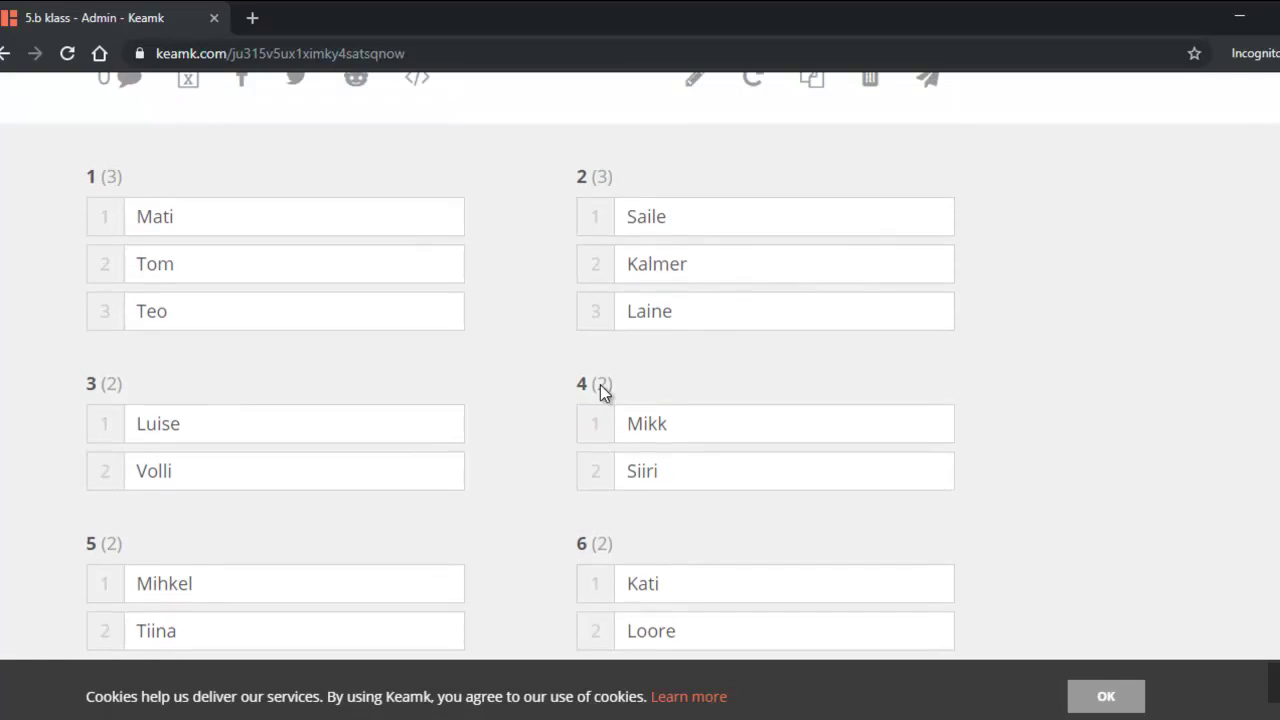
pyautogui.scroll(-1, 600, 390)
pyautogui.scroll(-1, 600, 390)
pyautogui.scroll(1, 600, 390)
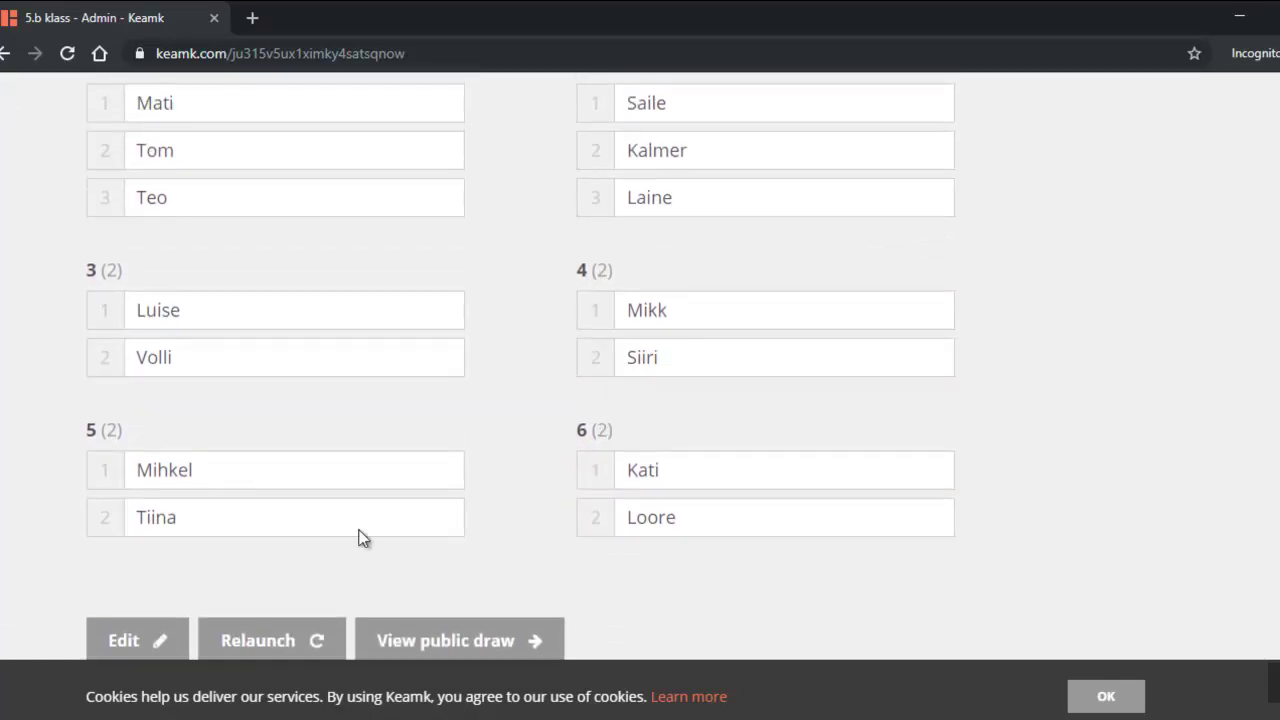
# Relaunch the 5.b klass draw to shuffle the participants into new teams
pyautogui.click(285, 642)
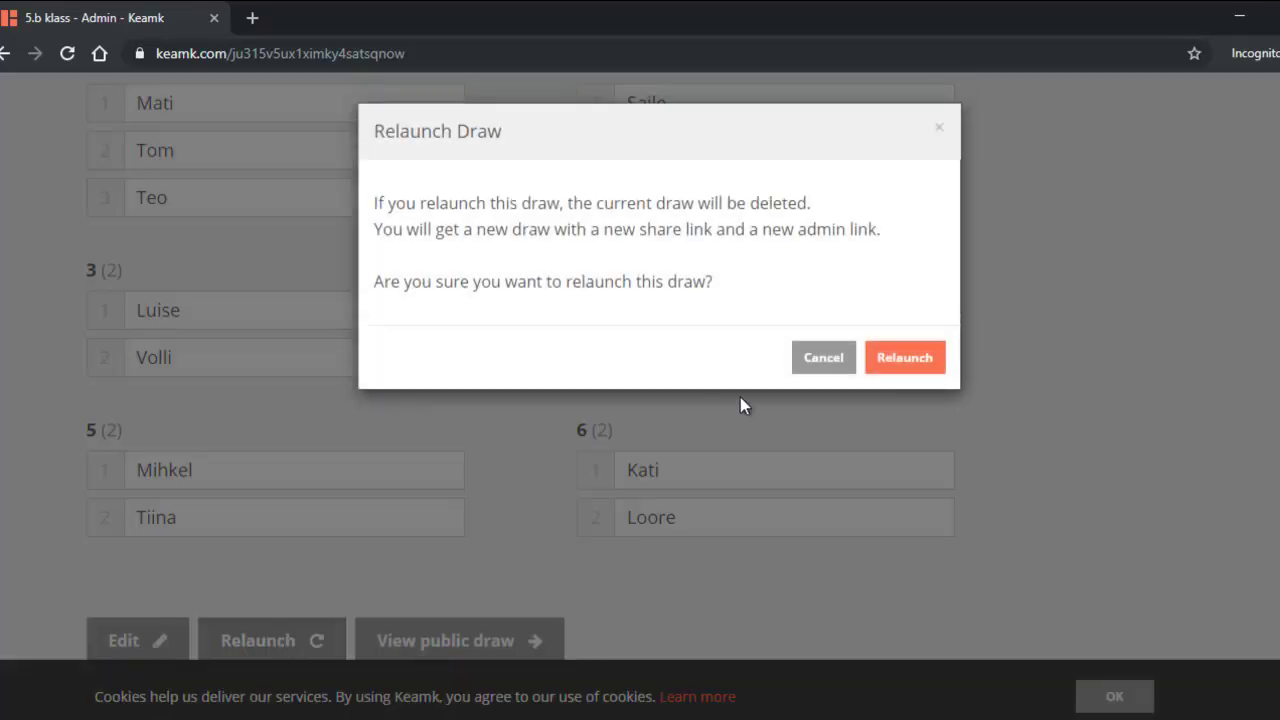
pyautogui.click(923, 357)
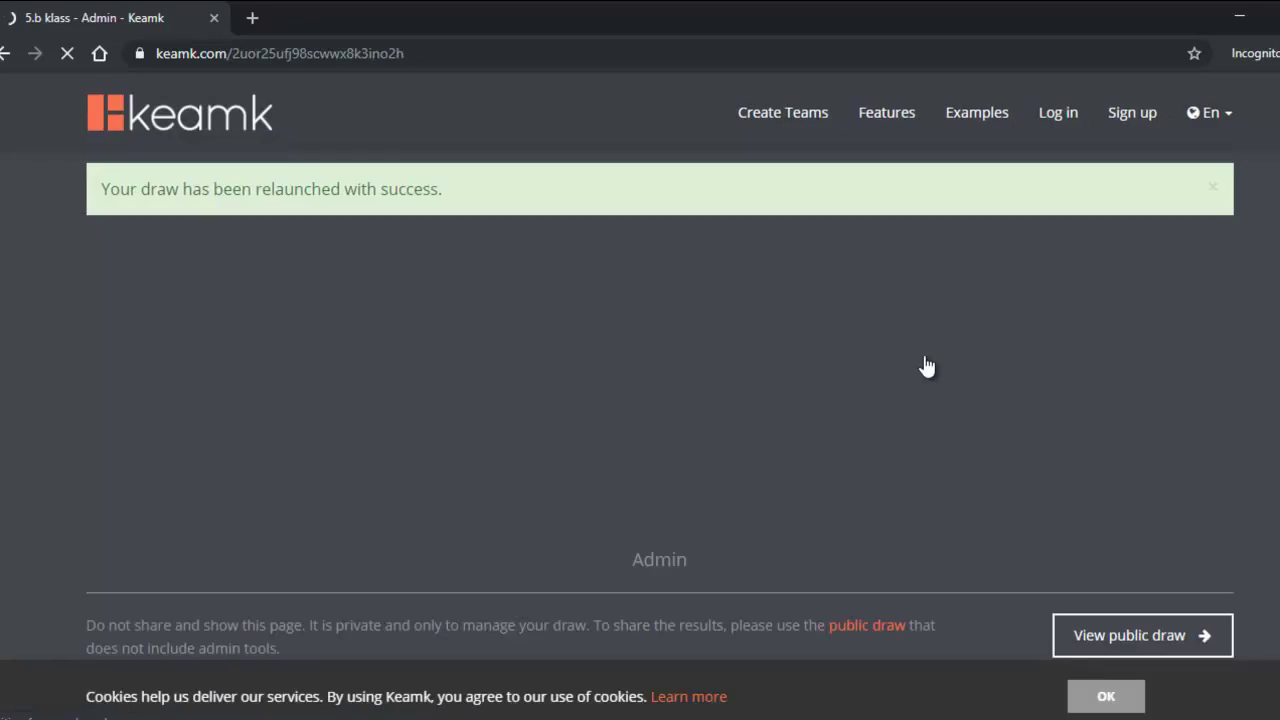
pyautogui.scroll(-6, 927, 367)
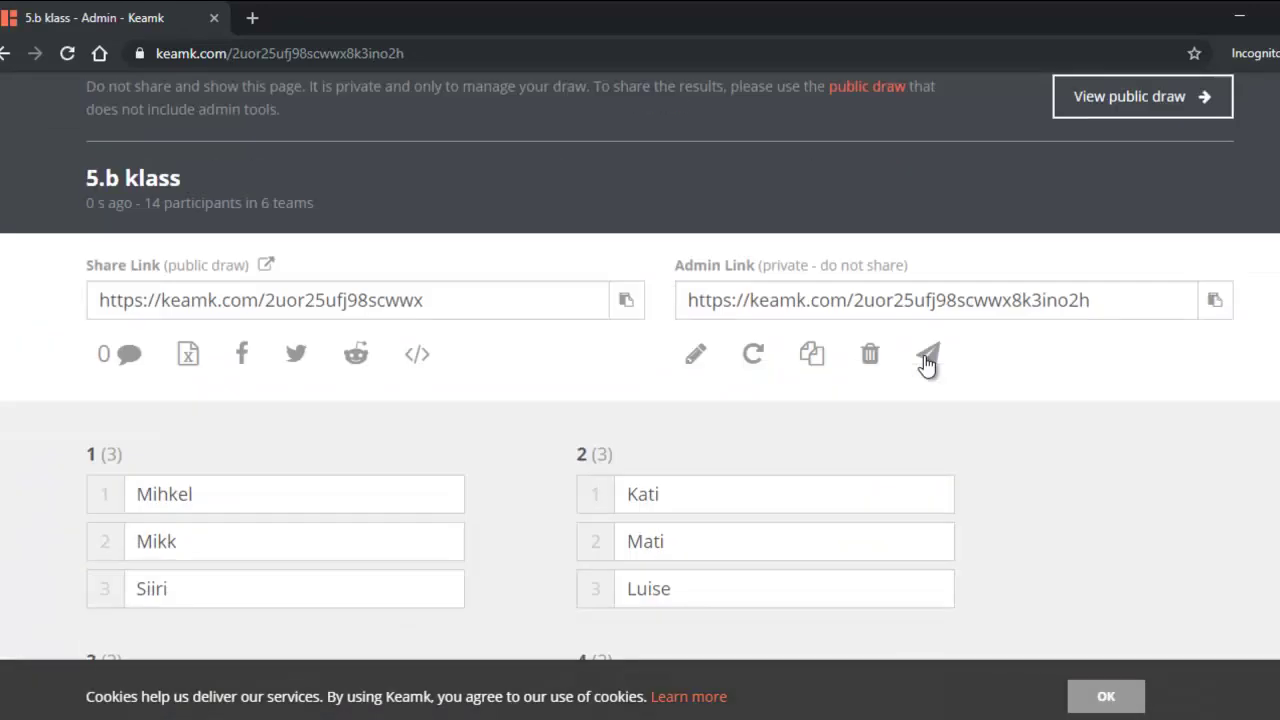
# Look over the relaunched draw and open it for editing
pyautogui.scroll(1, 927, 367)
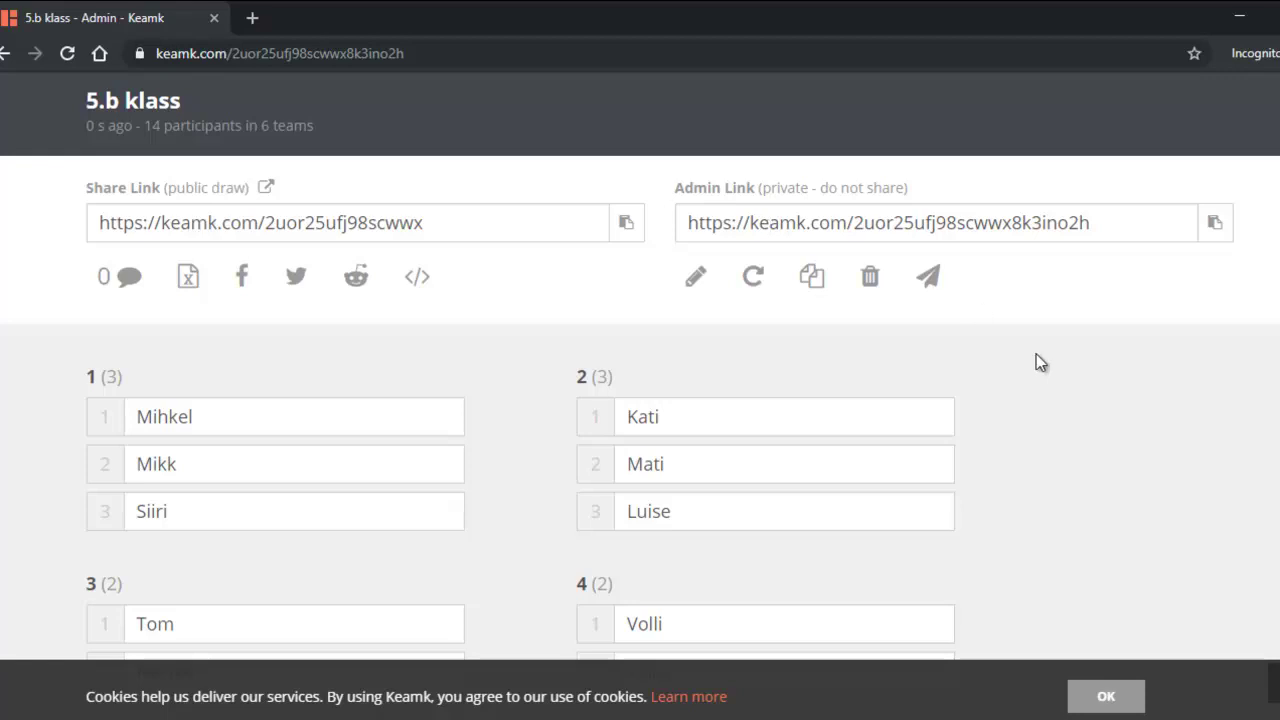
pyautogui.scroll(4, 1036, 362)
pyautogui.scroll(-2, 1036, 362)
pyautogui.scroll(4, 1036, 362)
pyautogui.scroll(-5, 1036, 362)
pyautogui.scroll(-8, 1036, 362)
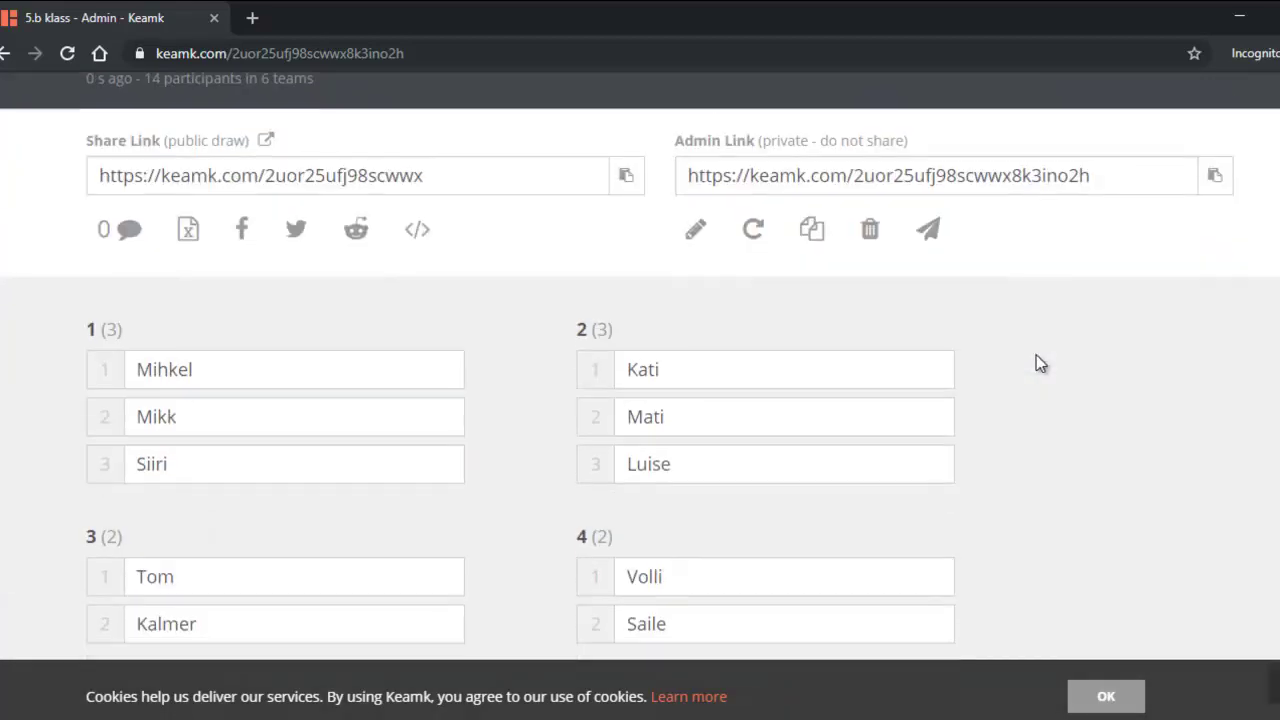
pyautogui.click(134, 362)
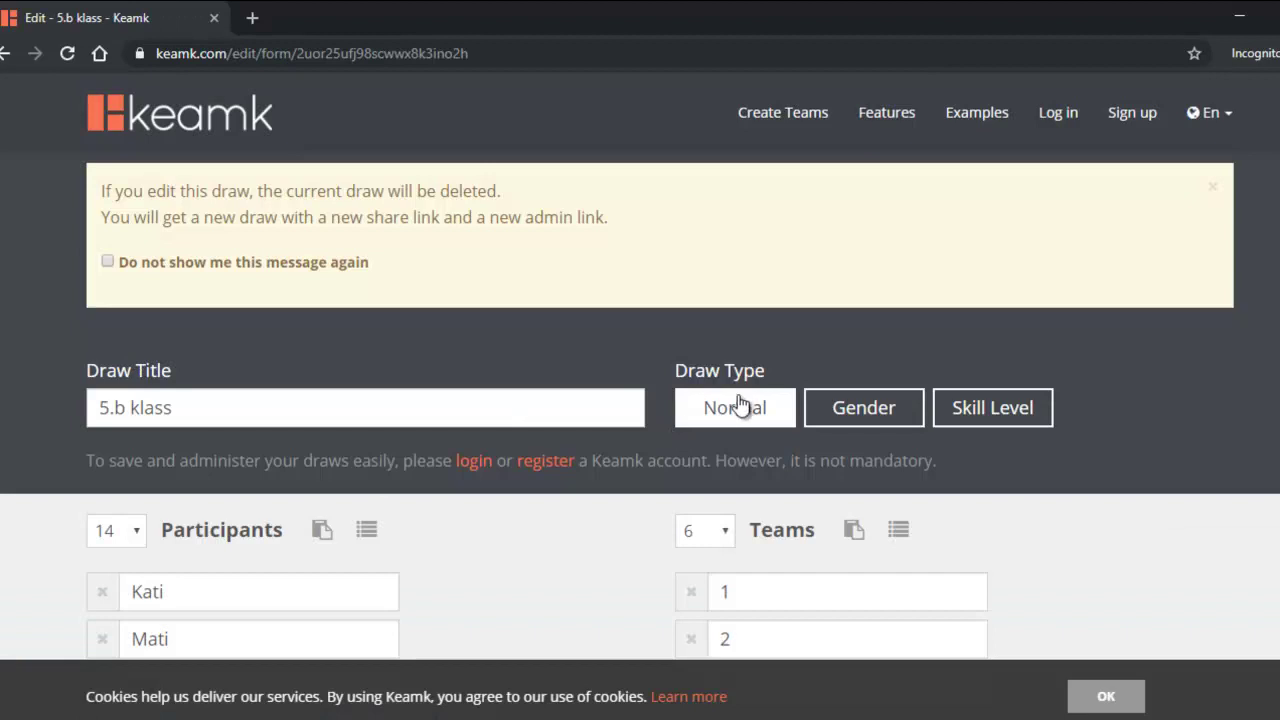
# Change the draw type to Gender and mark the first participant as F
pyautogui.scroll(-1, 737, 414)
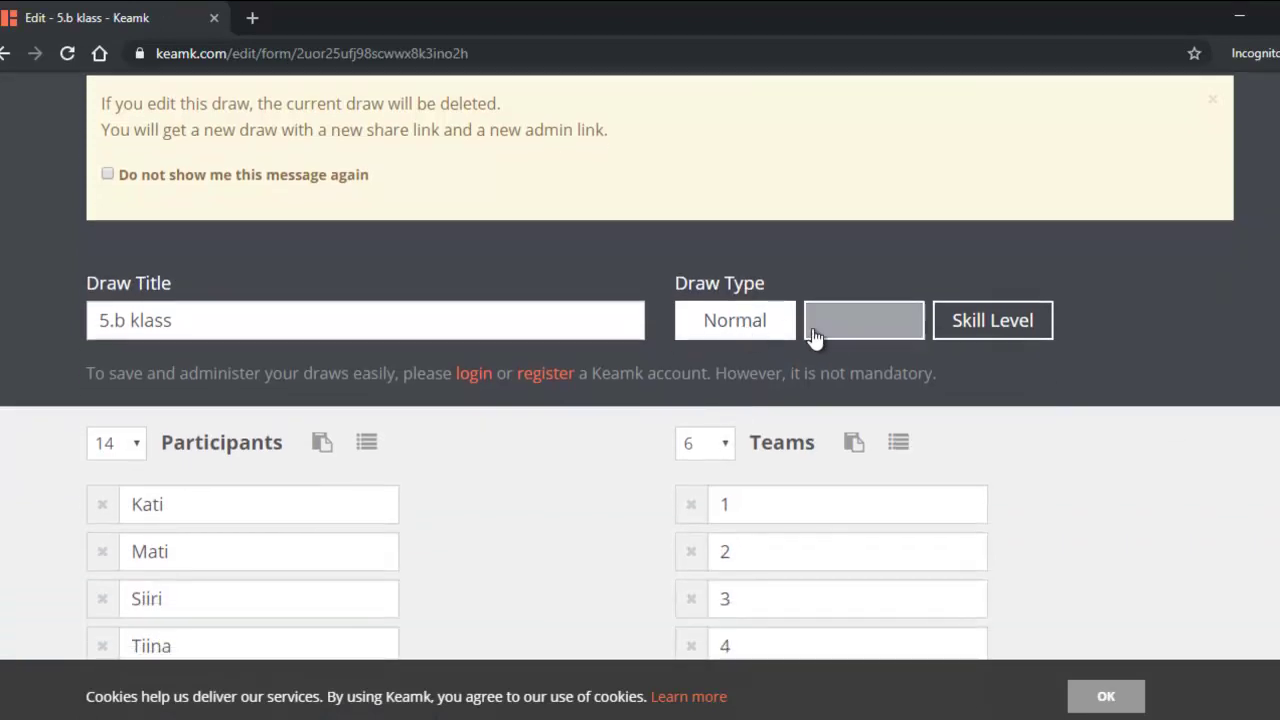
pyautogui.click(850, 336)
pyautogui.scroll(-2, 850, 336)
pyautogui.click(469, 303)
pyautogui.click(440, 310)
pyautogui.click(469, 314)
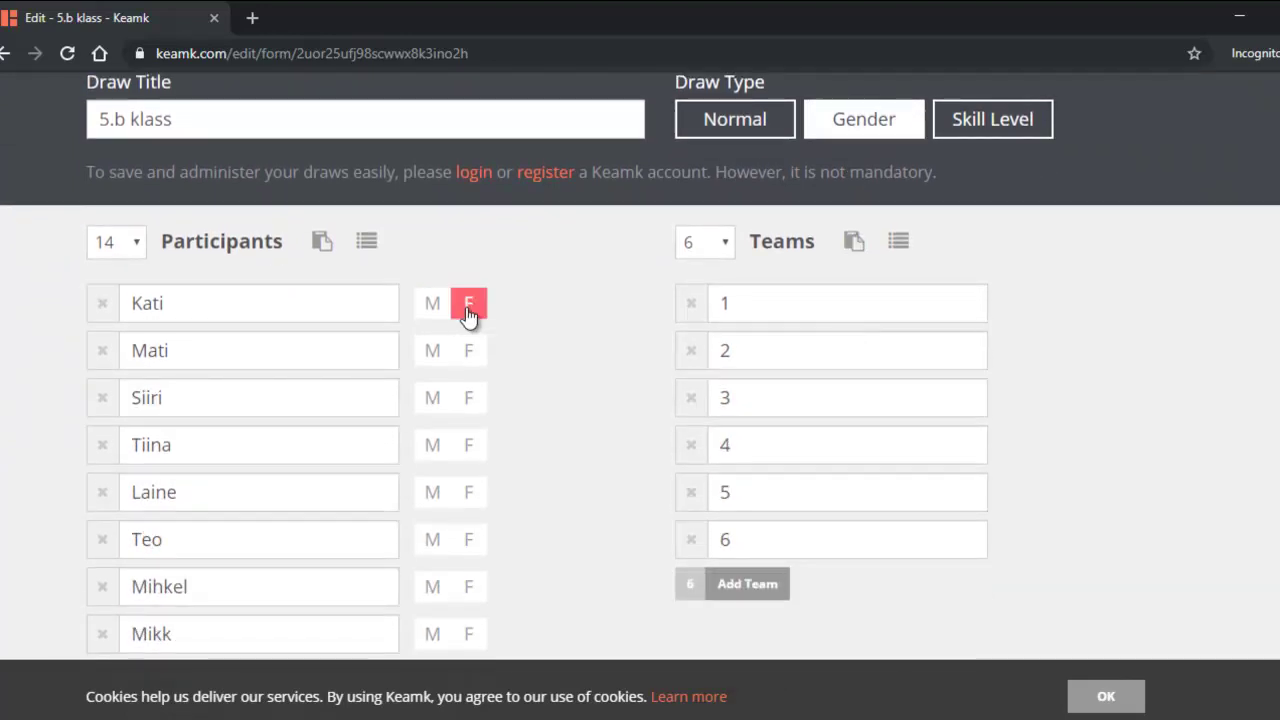
# Mark the second and sixth participants as M, and the third to fifth participants as F
pyautogui.click(434, 352)
pyautogui.click(472, 402)
pyautogui.click(442, 450)
pyautogui.click(467, 448)
pyautogui.click(472, 500)
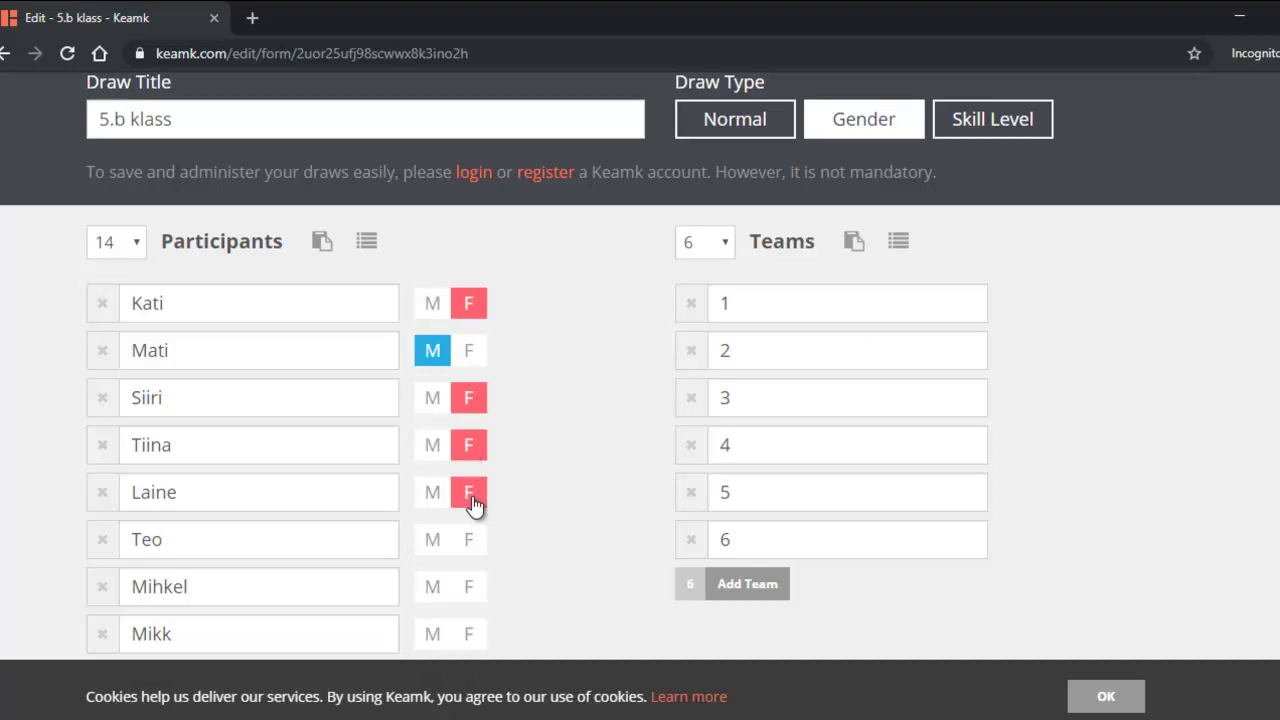
pyautogui.click(433, 541)
# Mark the seventh, eighth and eleventh participants as M, and the ninth and tenth as F
pyautogui.scroll(-2, 524, 583)
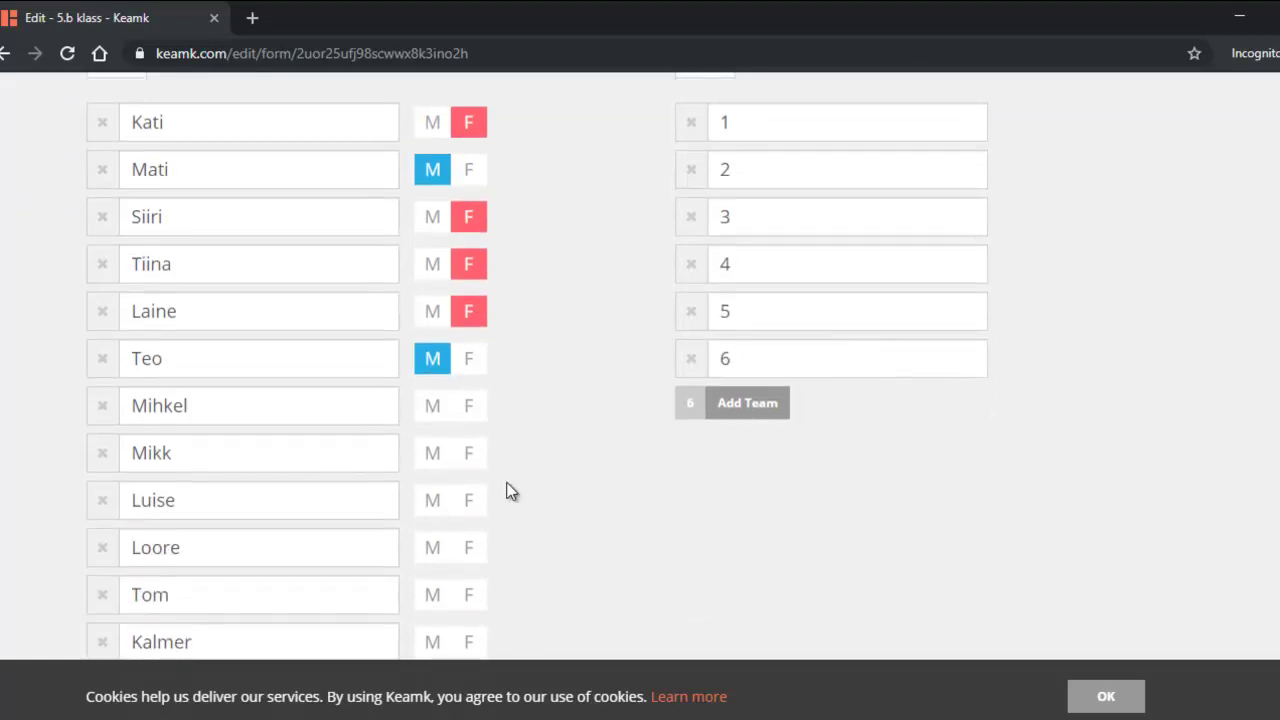
pyautogui.click(436, 410)
pyautogui.click(434, 455)
pyautogui.click(467, 505)
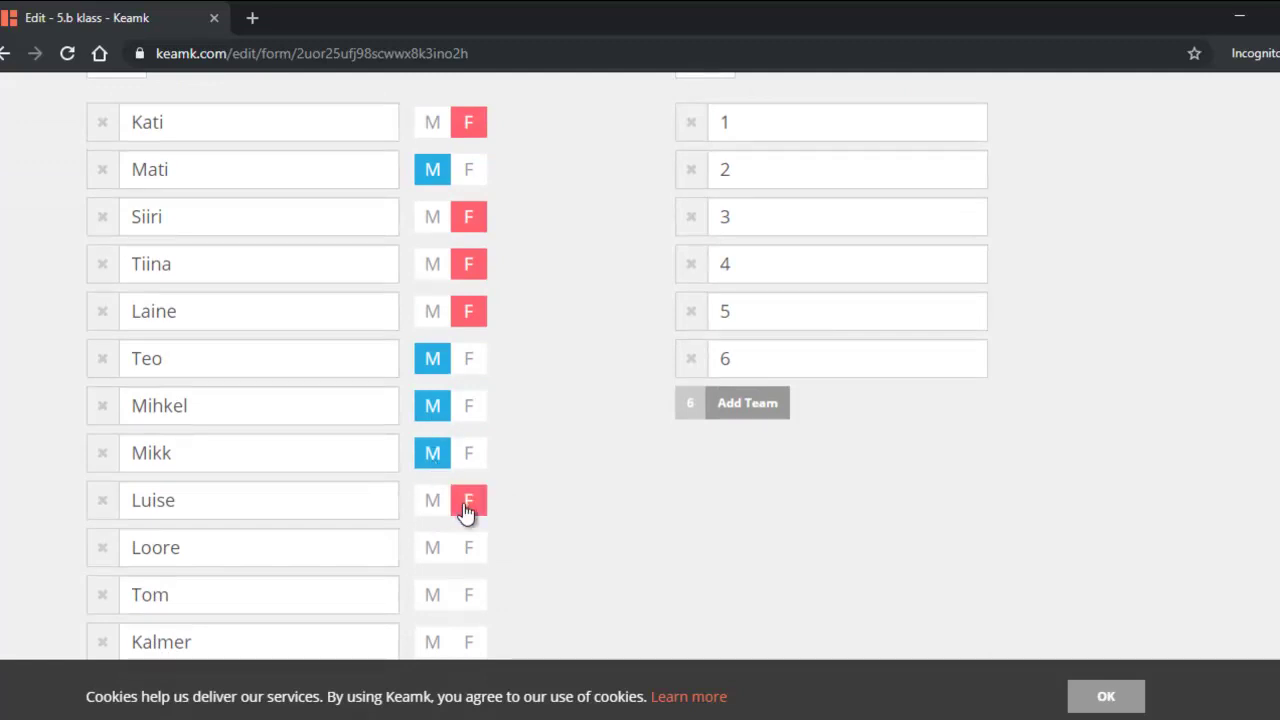
pyautogui.click(470, 548)
pyautogui.click(434, 597)
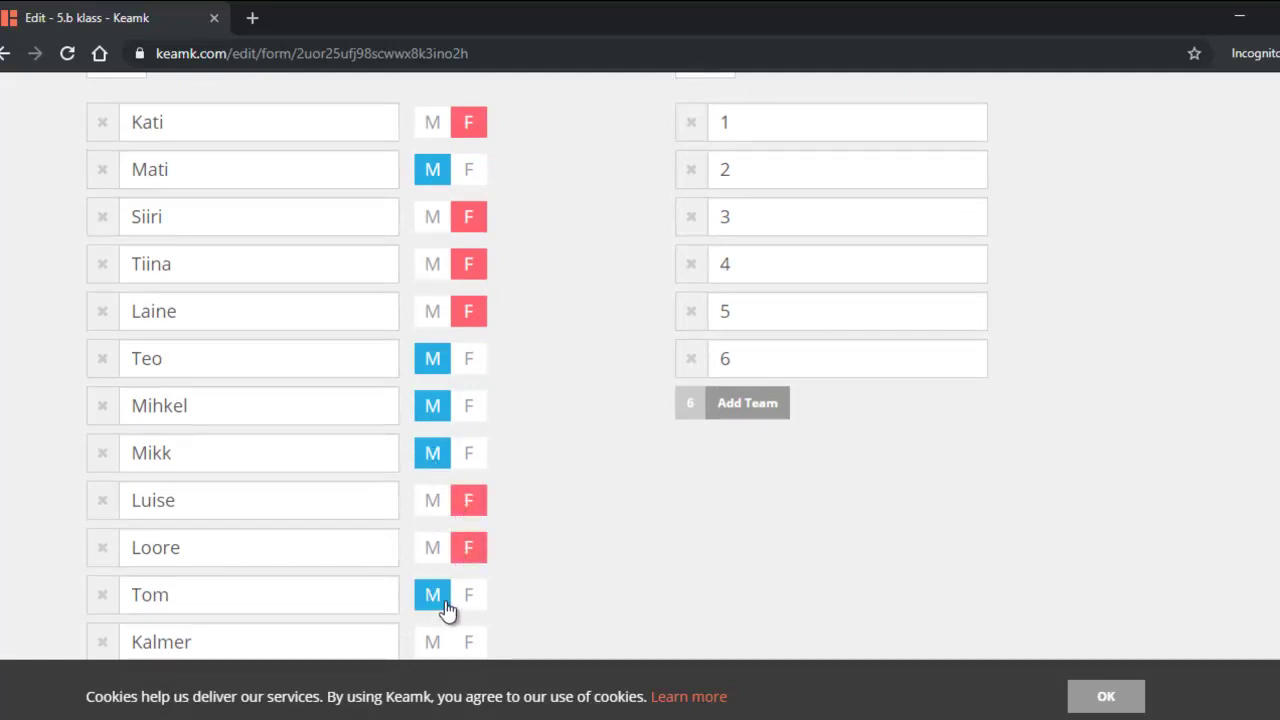
# Generate the gender-balanced teams, leaving the last three participants without a gender
pyautogui.scroll(-2, 590, 590)
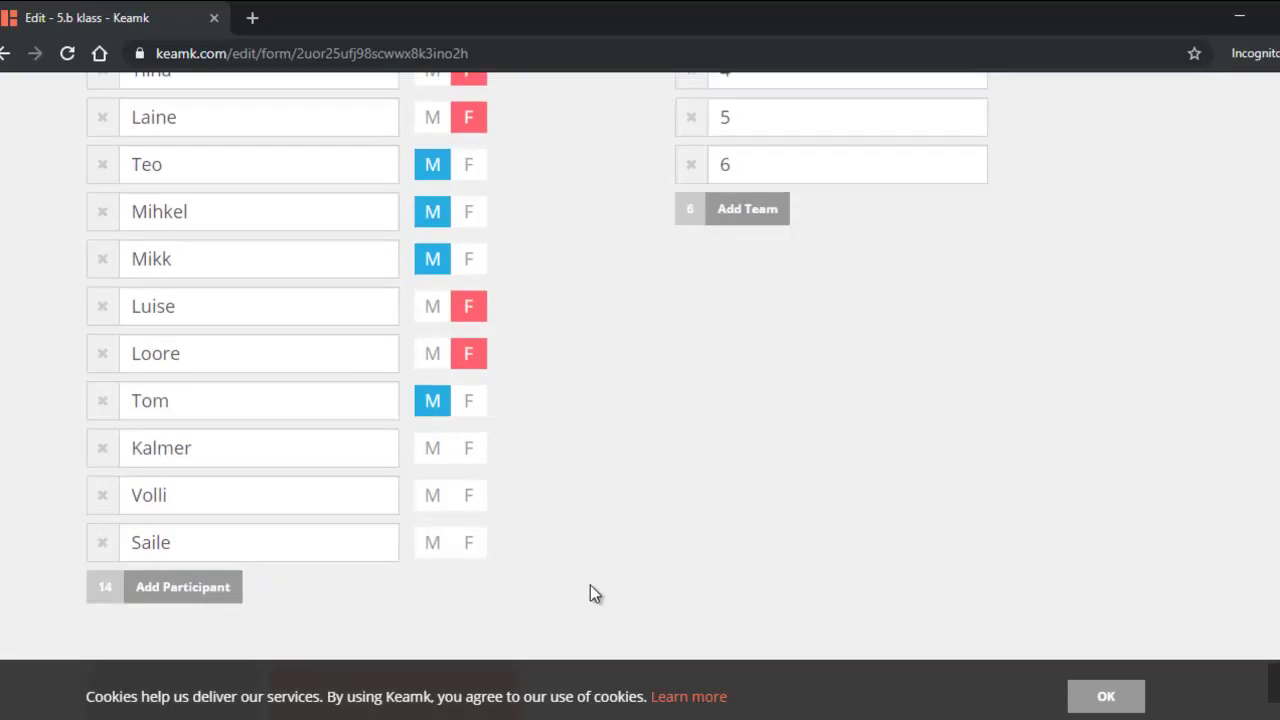
pyautogui.scroll(-4, 528, 544)
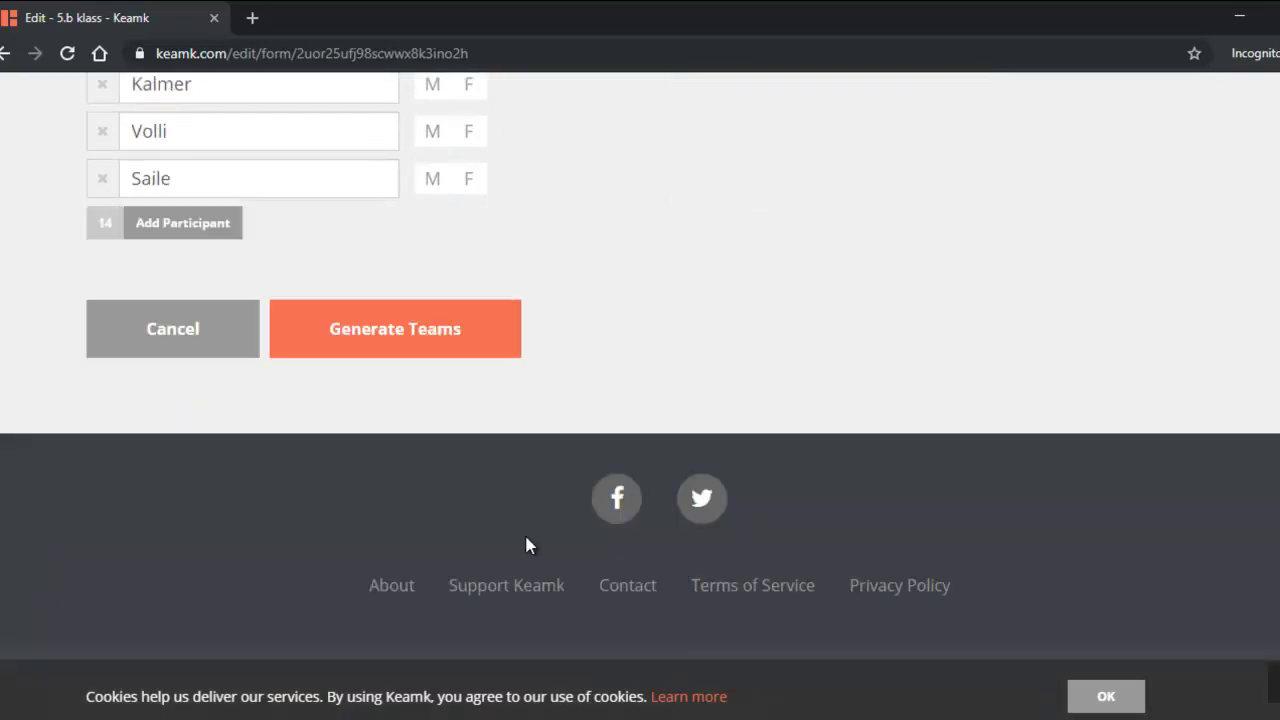
pyautogui.click(356, 344)
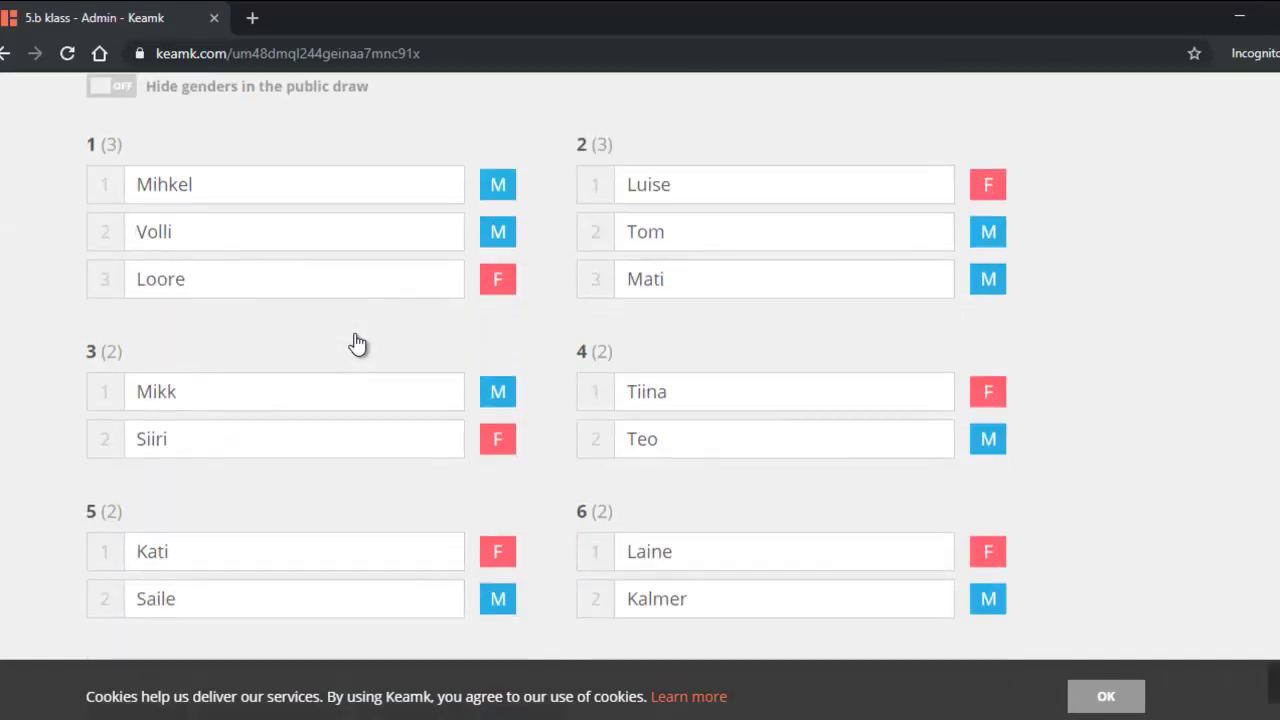
# Check the generated teams, and reopen the 5.b klass draw for editing with the draw type Skill Level
pyautogui.scroll(1, 357, 343)
pyautogui.scroll(-1, 357, 343)
pyautogui.scroll(3, 357, 343)
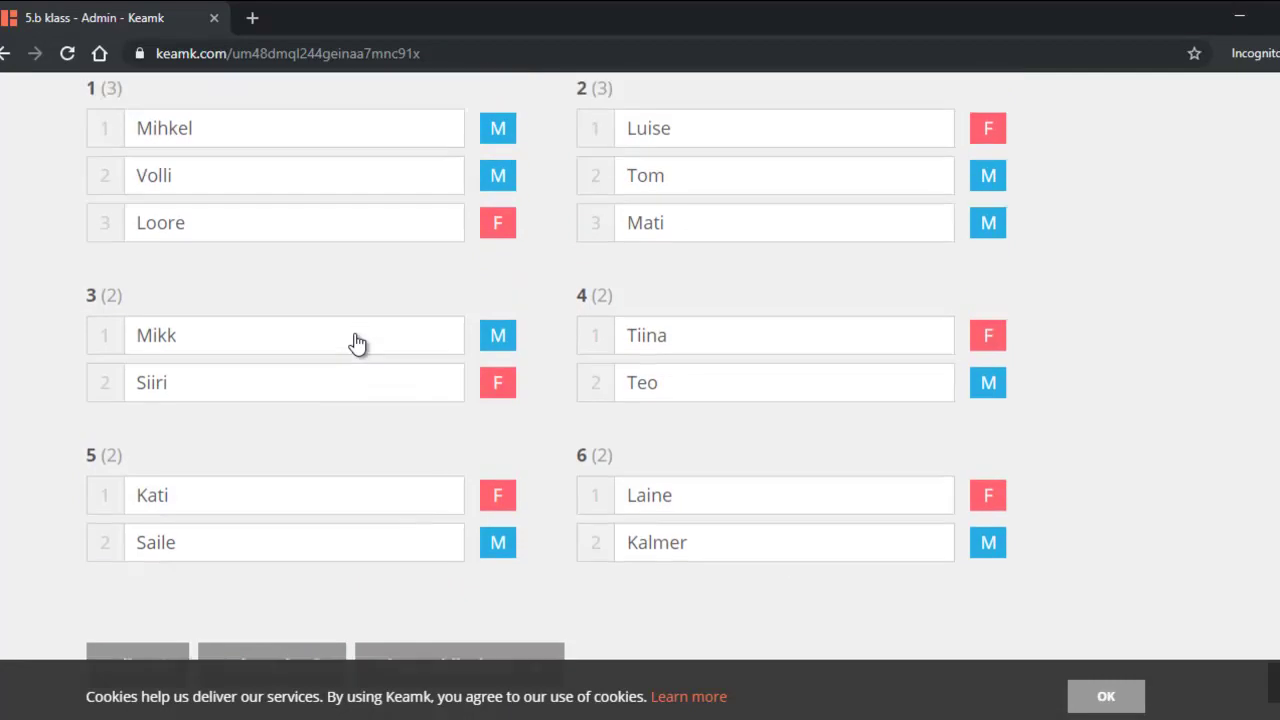
pyautogui.scroll(-2, 357, 343)
pyautogui.scroll(-5, 357, 343)
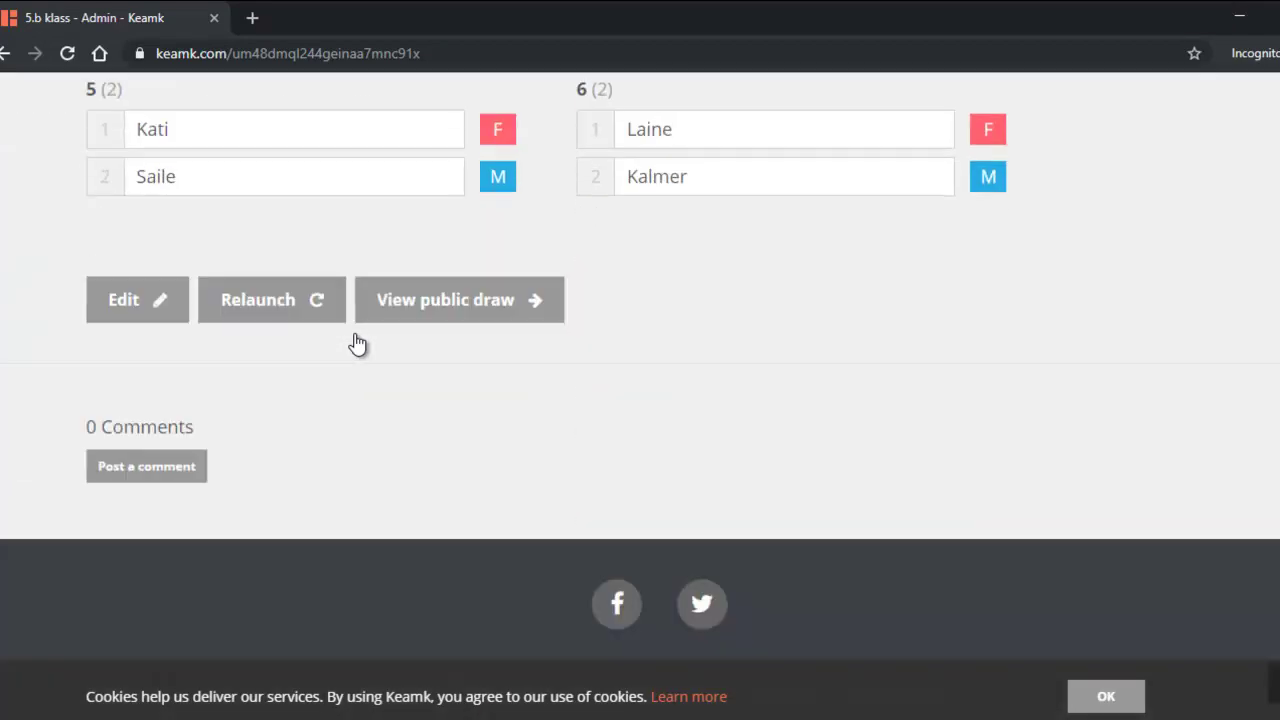
pyautogui.click(135, 302)
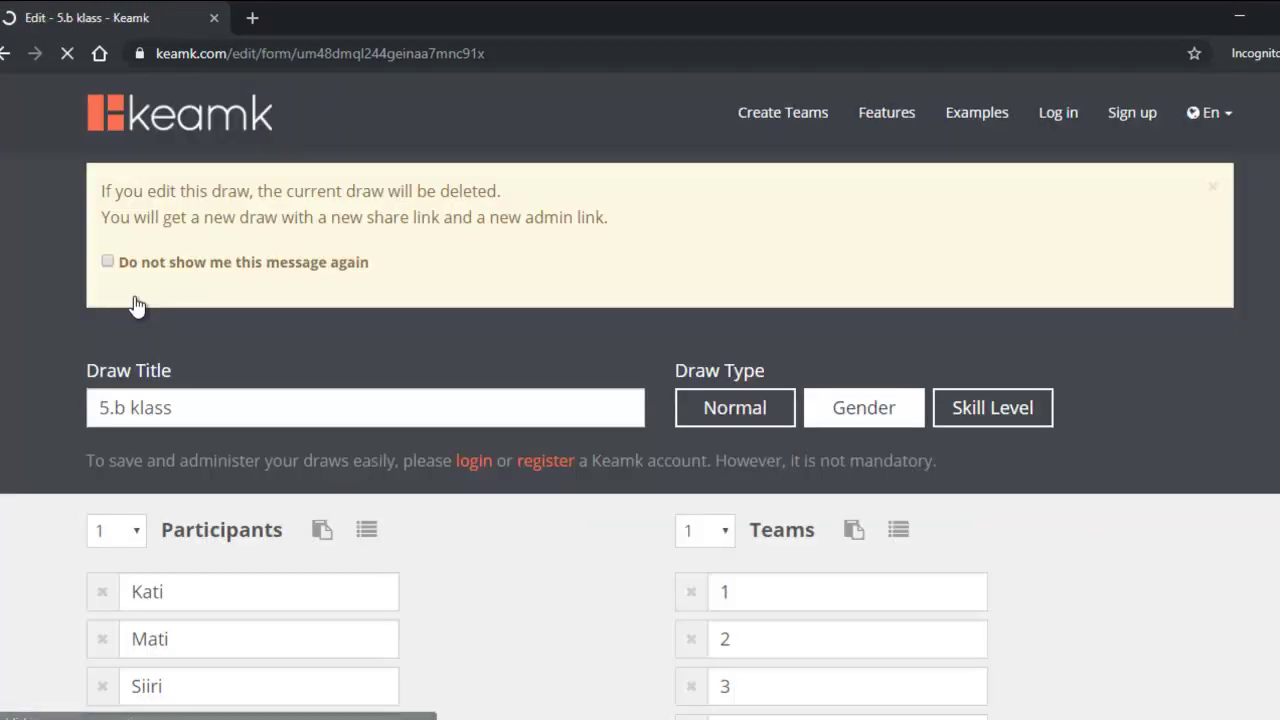
pyautogui.click(1012, 440)
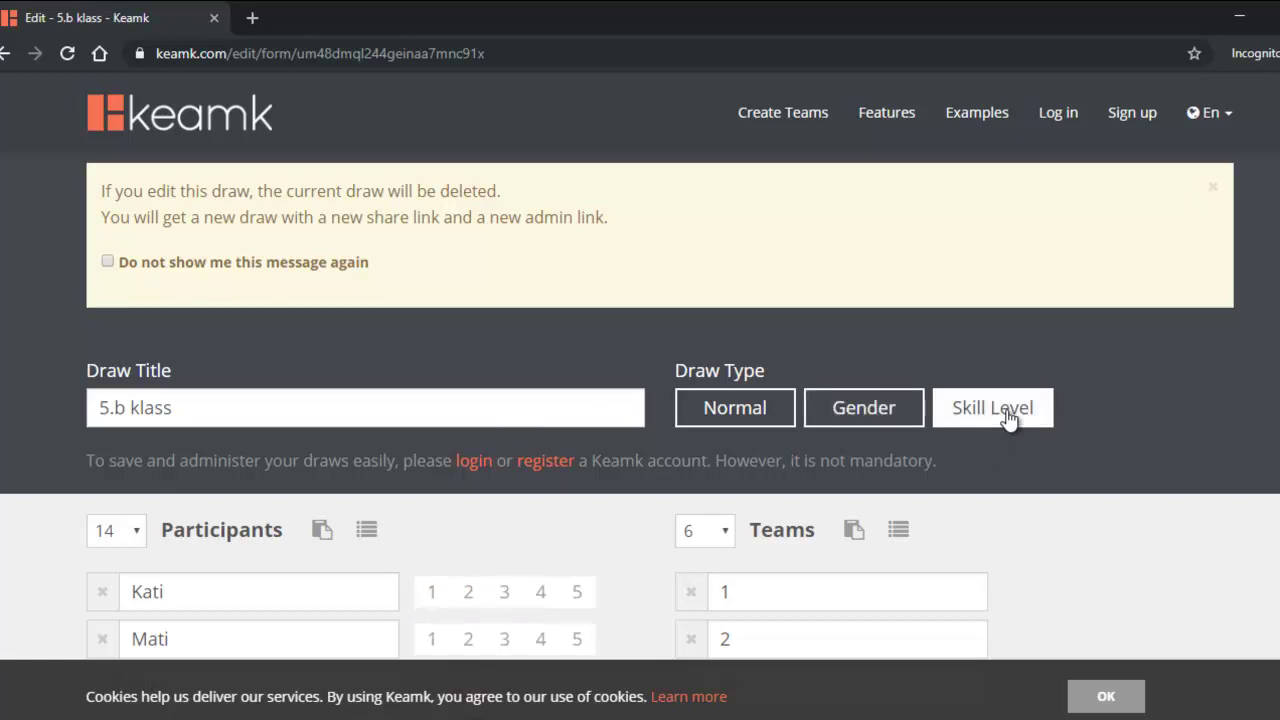
# Rate the first four participants at skill level 5
pyautogui.scroll(-3, 1008, 425)
pyautogui.scroll(-1, 1008, 420)
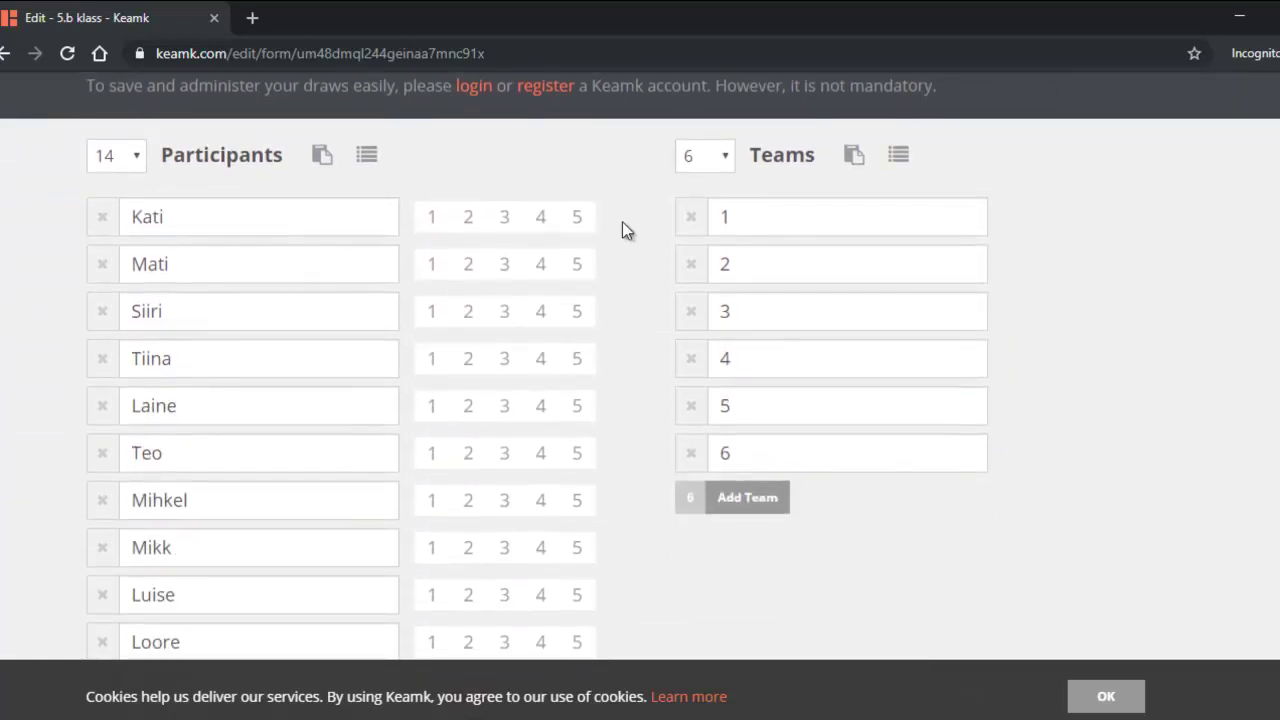
pyautogui.click(578, 220)
pyautogui.click(579, 267)
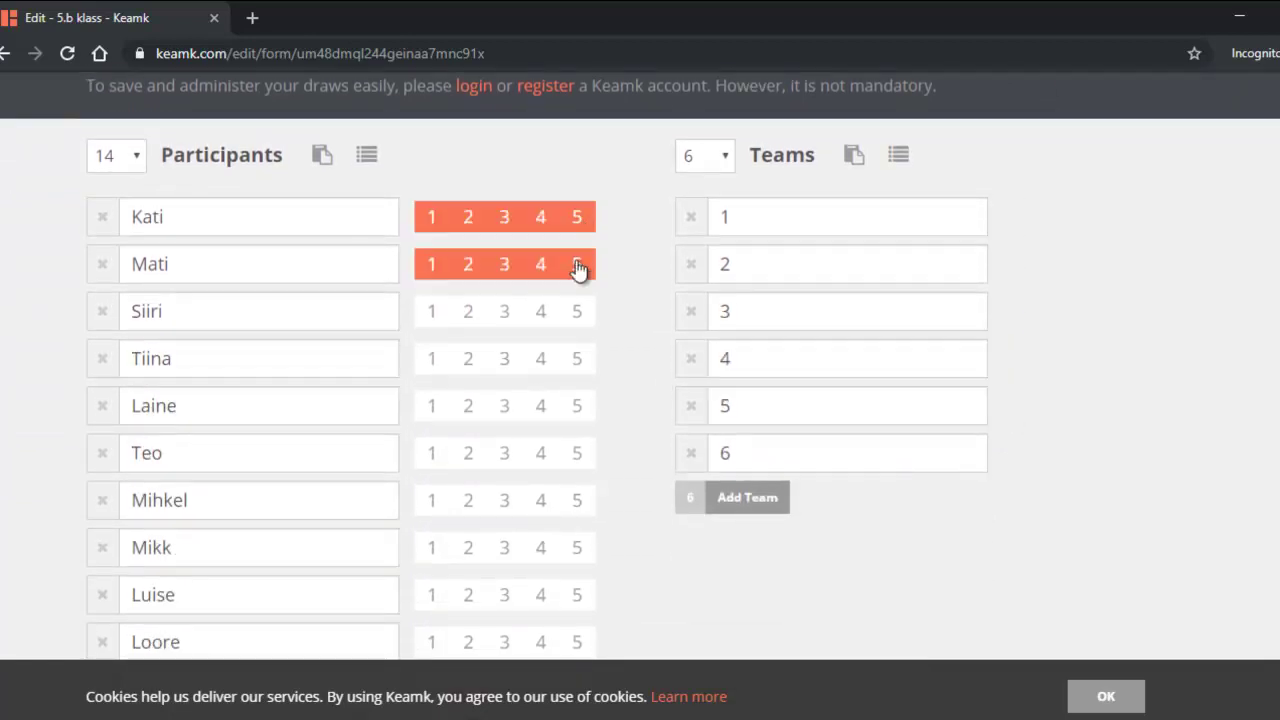
pyautogui.click(580, 315)
pyautogui.click(578, 370)
# Rate the fifth to seventh participants at skill level 4, the eighth at 3 and the ninth at 5
pyautogui.click(540, 410)
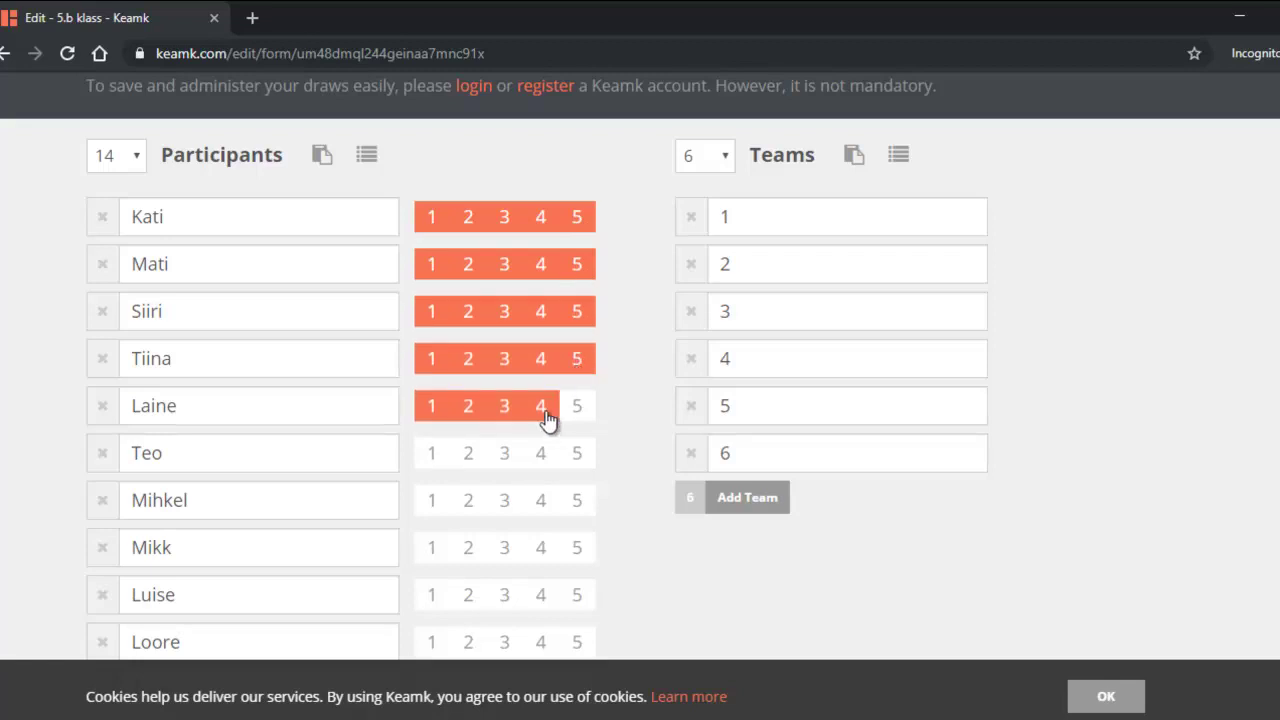
pyautogui.click(540, 456)
pyautogui.click(540, 504)
pyautogui.click(504, 548)
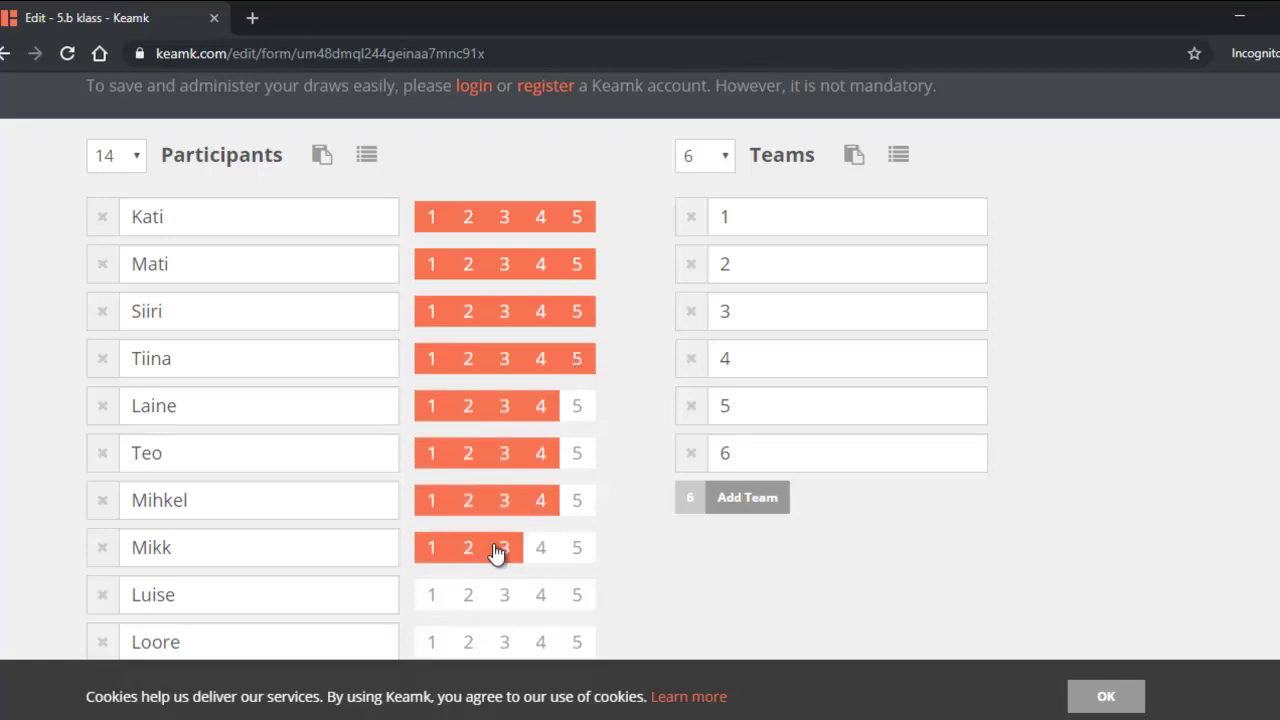
pyautogui.click(578, 596)
# Set the skill levels of the tenth to fourteenth participants to 2, 3, 4, 3 and 5 respectively
pyautogui.scroll(-5, 578, 603)
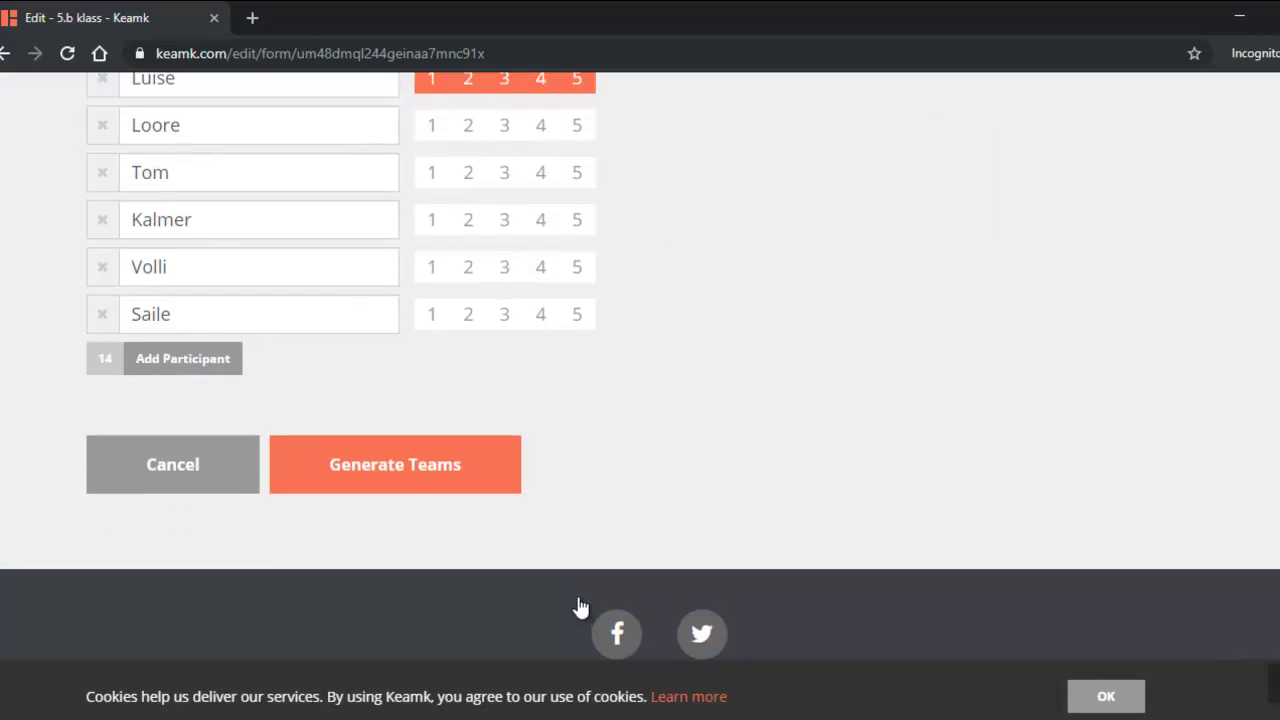
pyautogui.scroll(1, 580, 605)
pyautogui.click(504, 320)
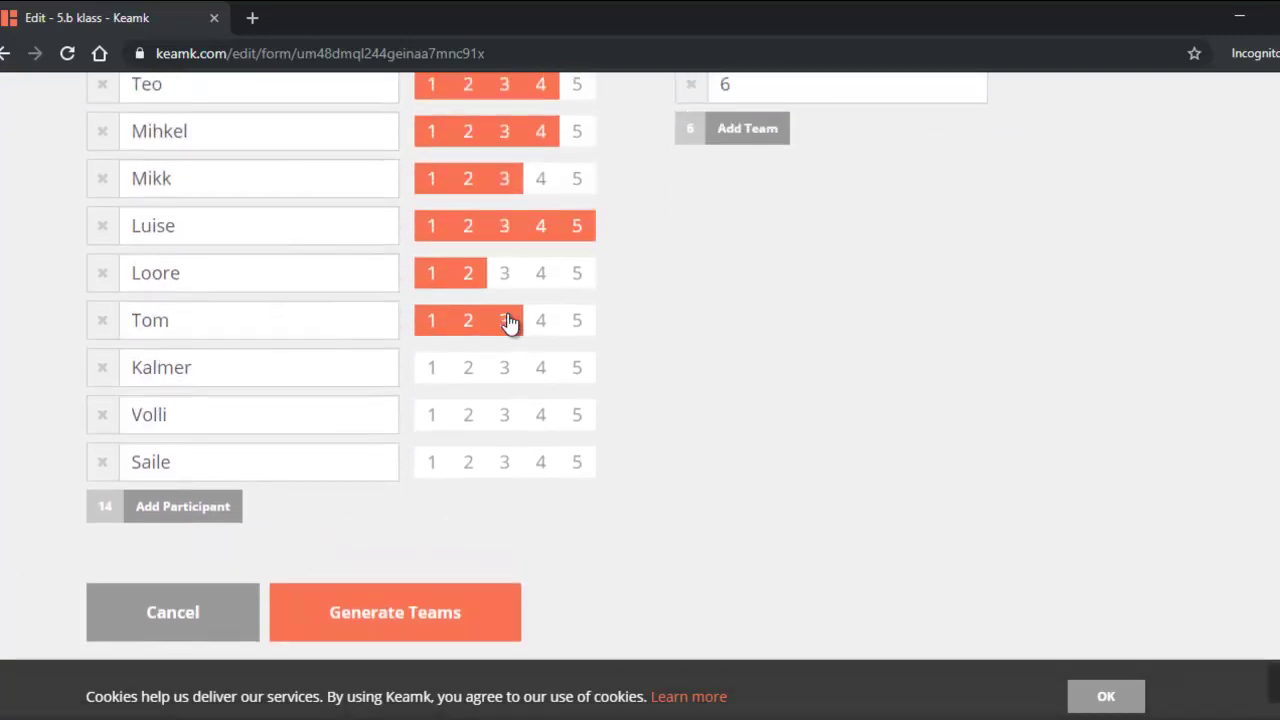
pyautogui.click(540, 367)
pyautogui.click(504, 414)
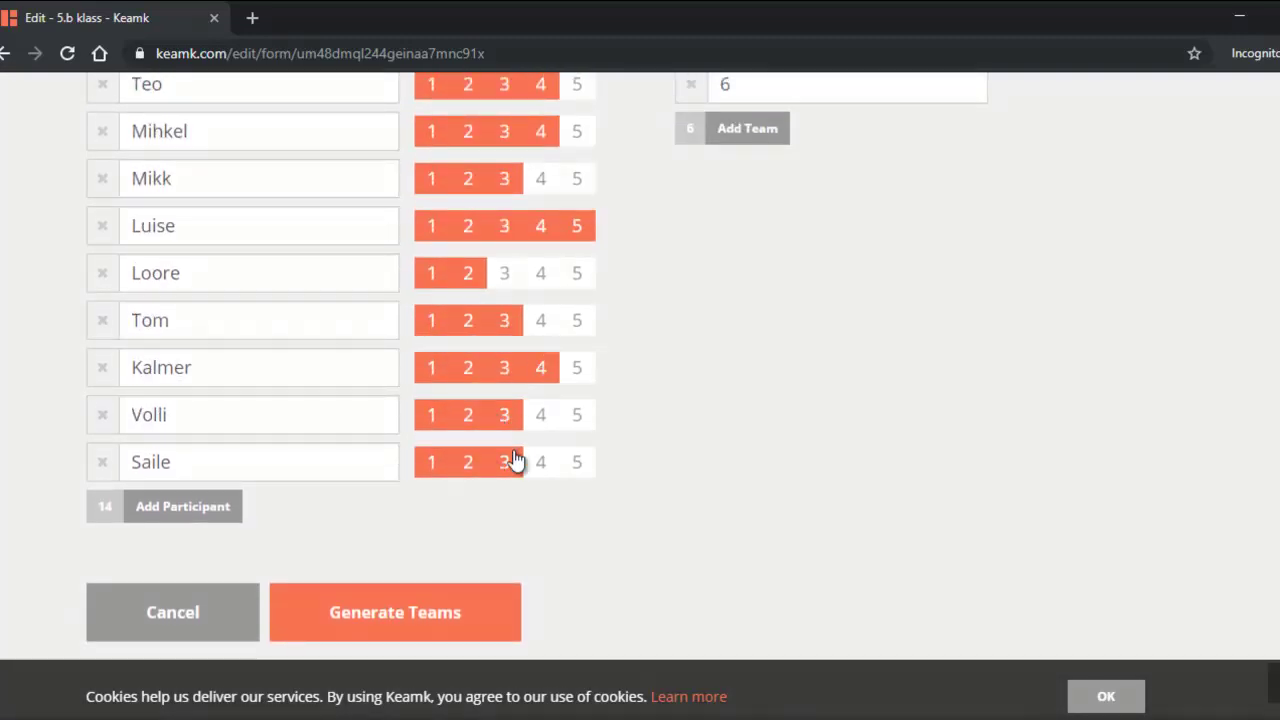
pyautogui.click(578, 468)
# Generate the teams by skill level and review each team's members, skill totals and the draw's links
pyautogui.click(398, 618)
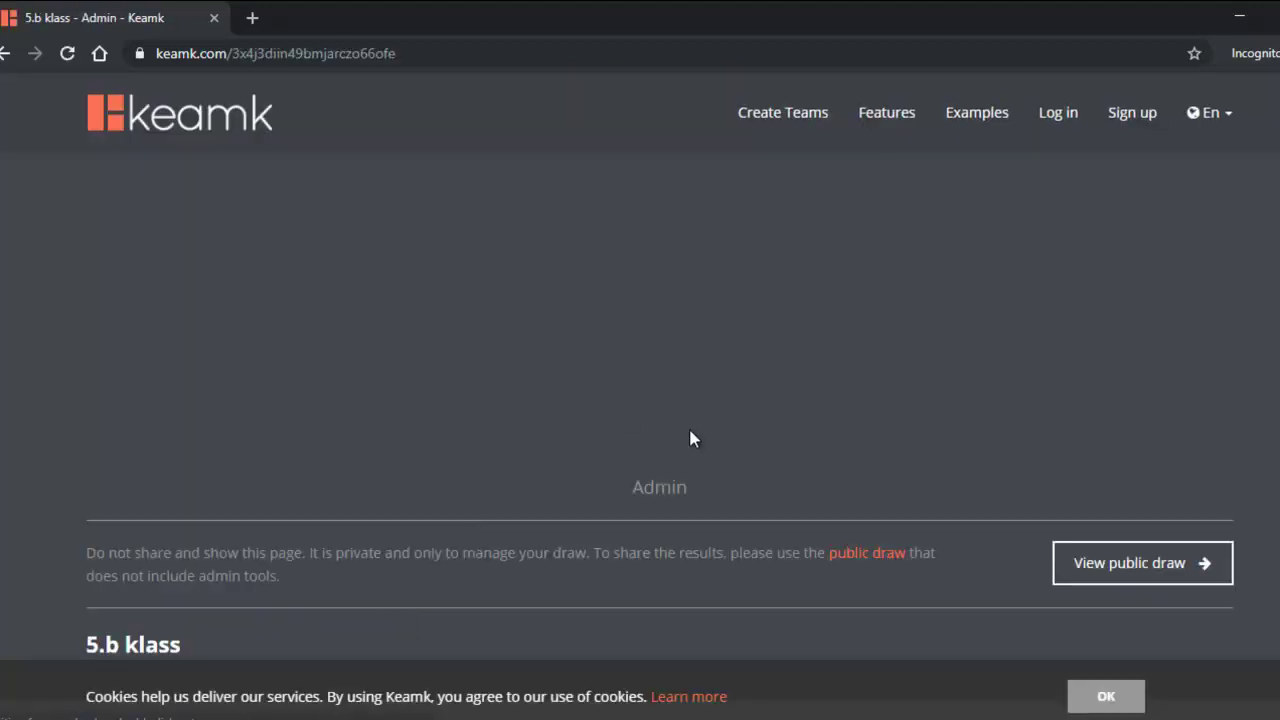
pyautogui.scroll(-8, 689, 429)
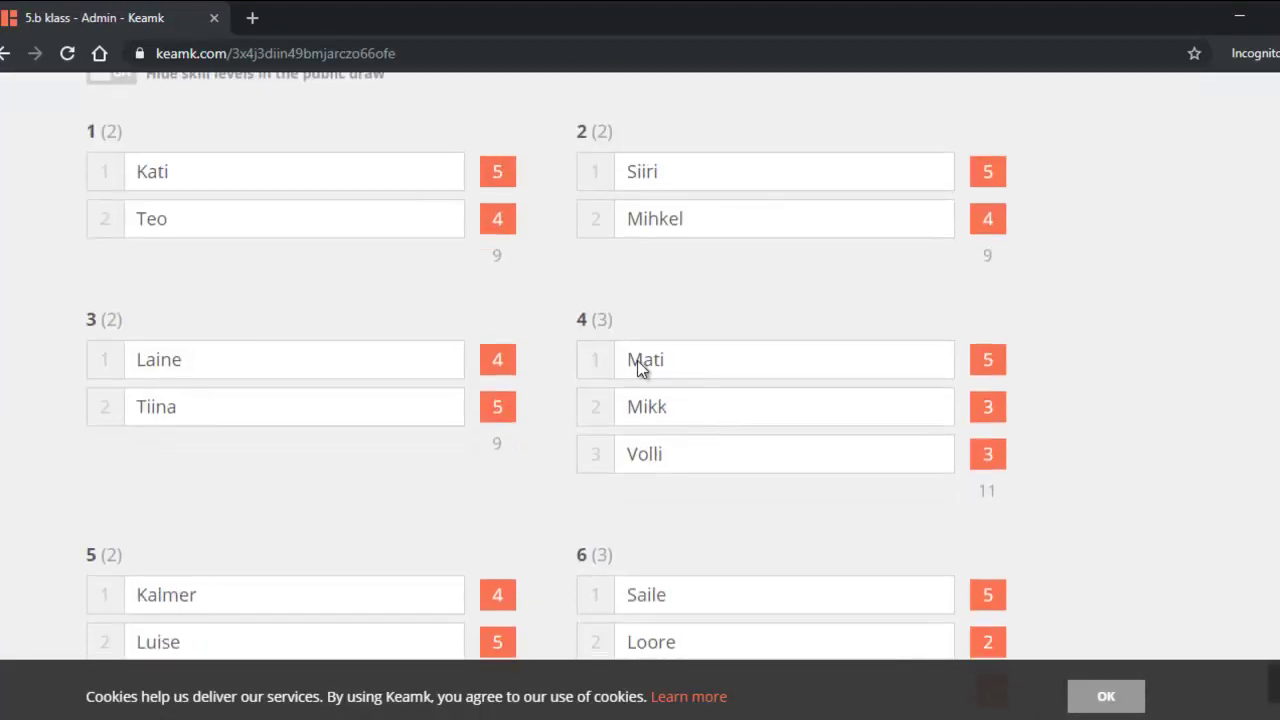
pyautogui.scroll(-2, 820, 357)
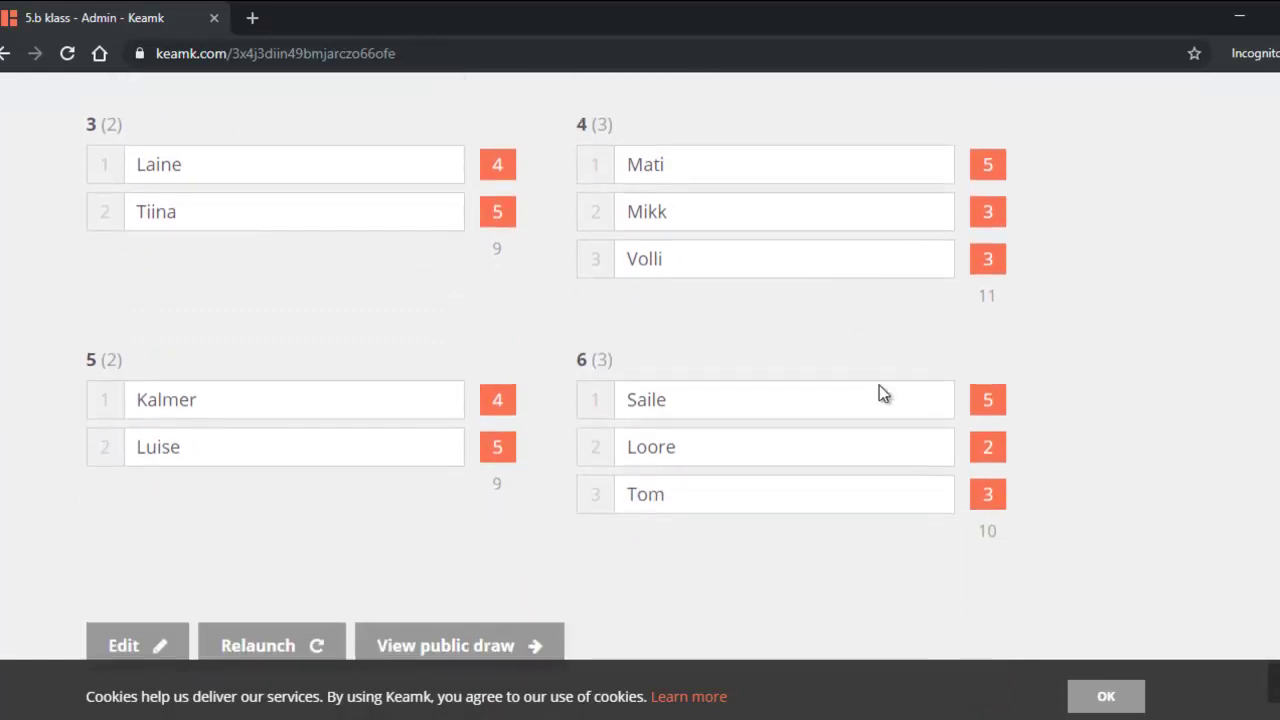
pyautogui.scroll(-1, 879, 386)
pyautogui.scroll(4, 879, 386)
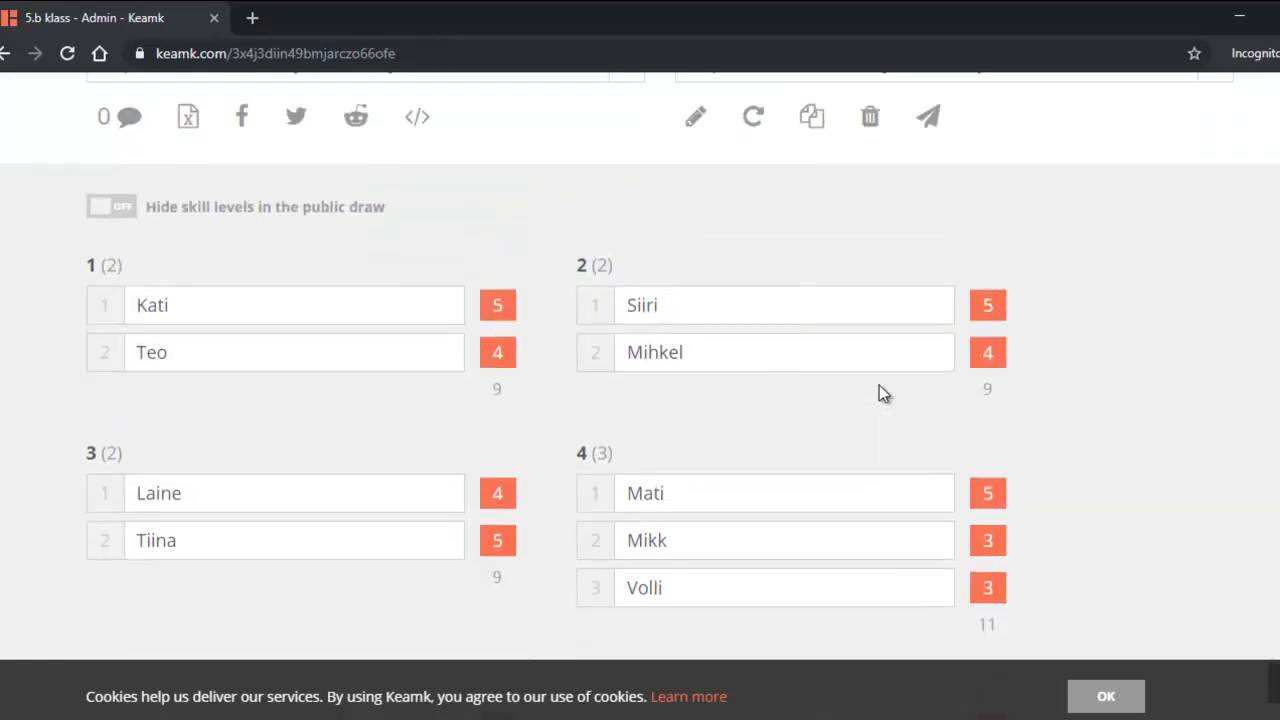
pyautogui.scroll(6, 879, 386)
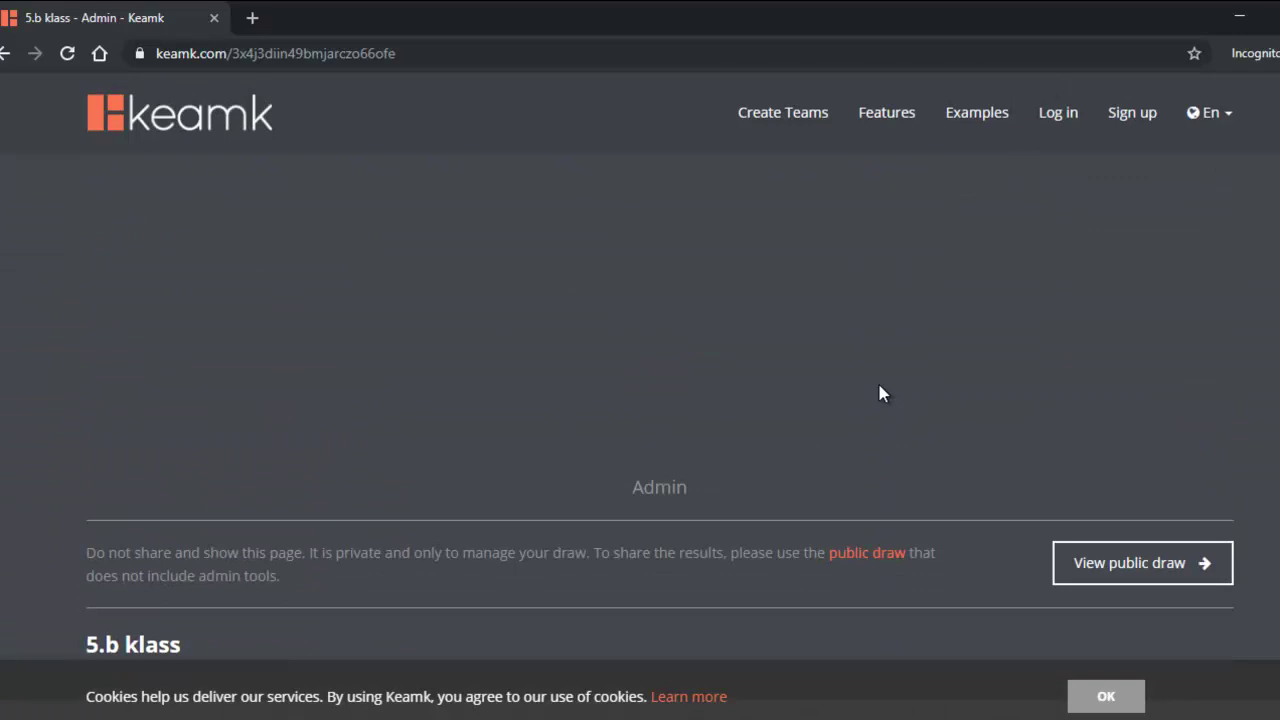
pyautogui.scroll(-2, 879, 392)
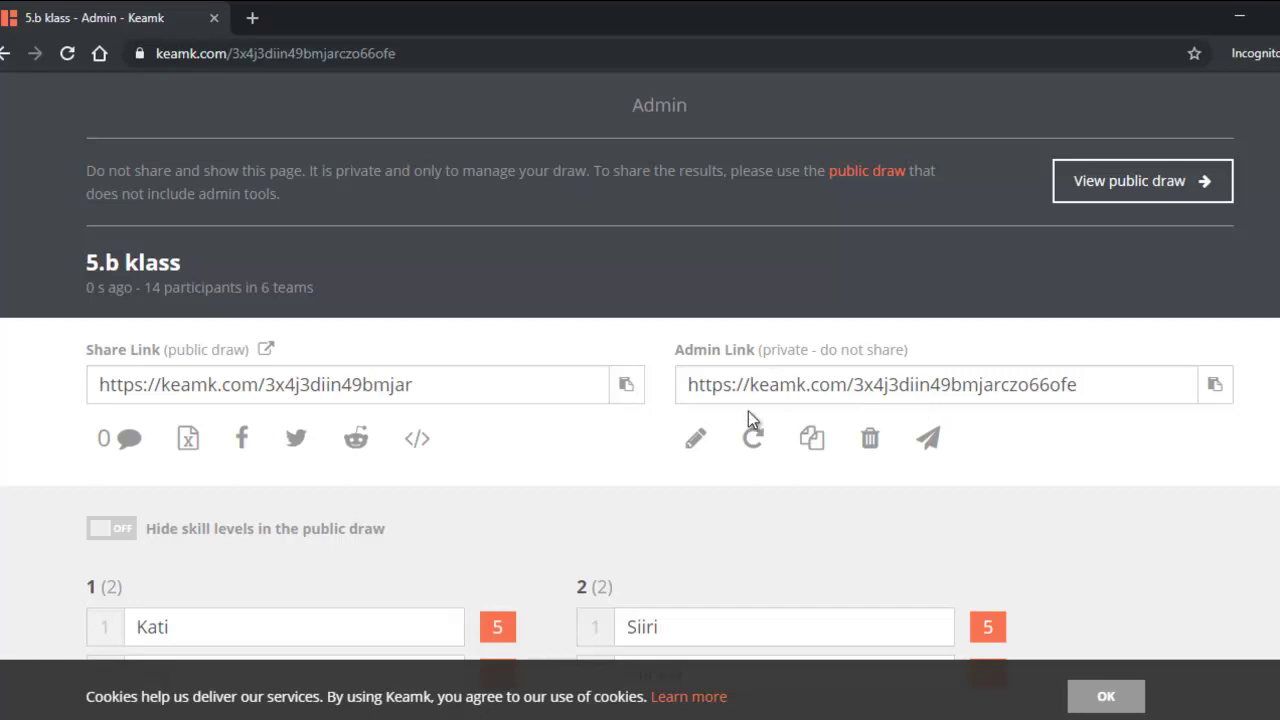
pyautogui.scroll(-1, 601, 420)
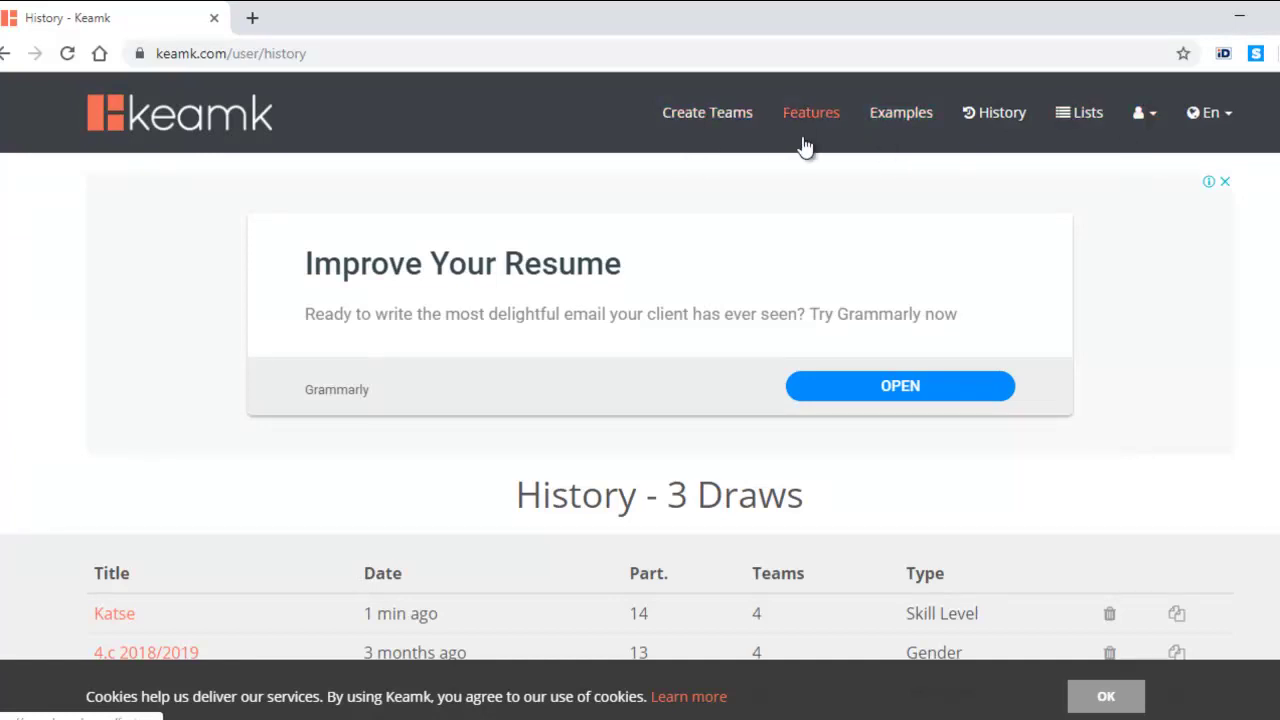
# Open the draw titled Katse from the history of saved draws
pyautogui.click(995, 118)
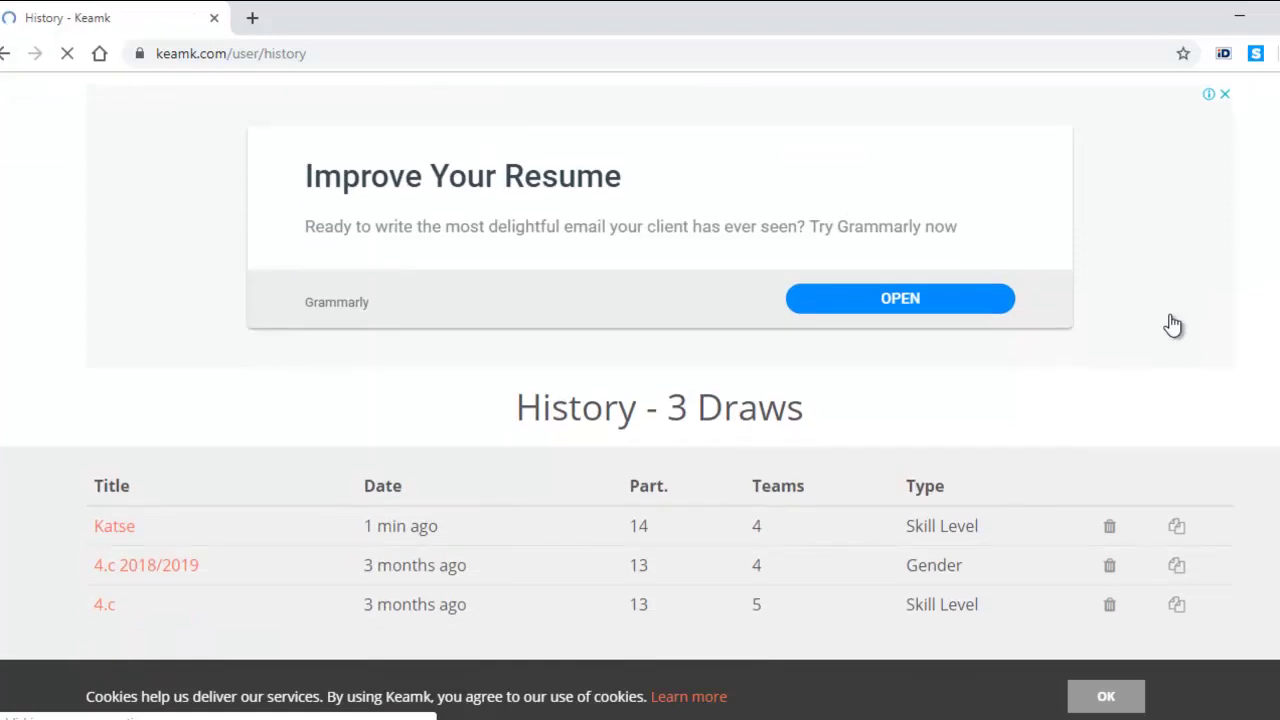
pyautogui.scroll(-2, 758, 428)
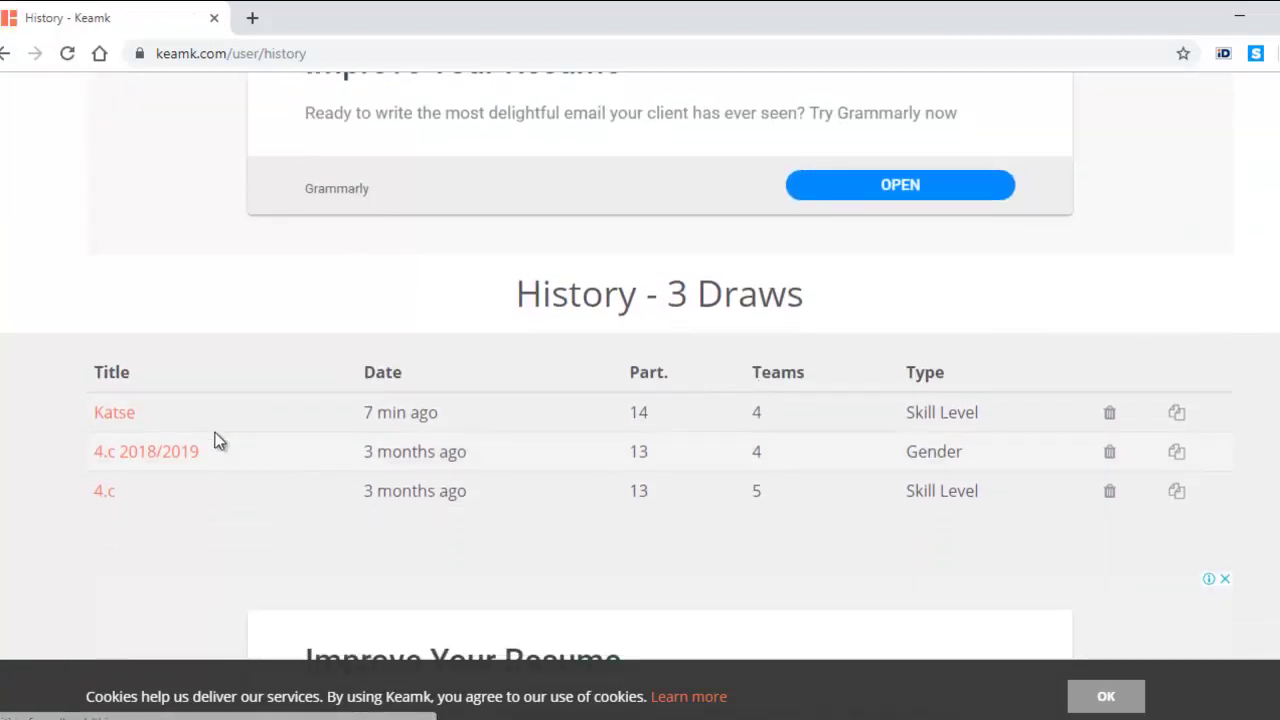
pyautogui.click(120, 428)
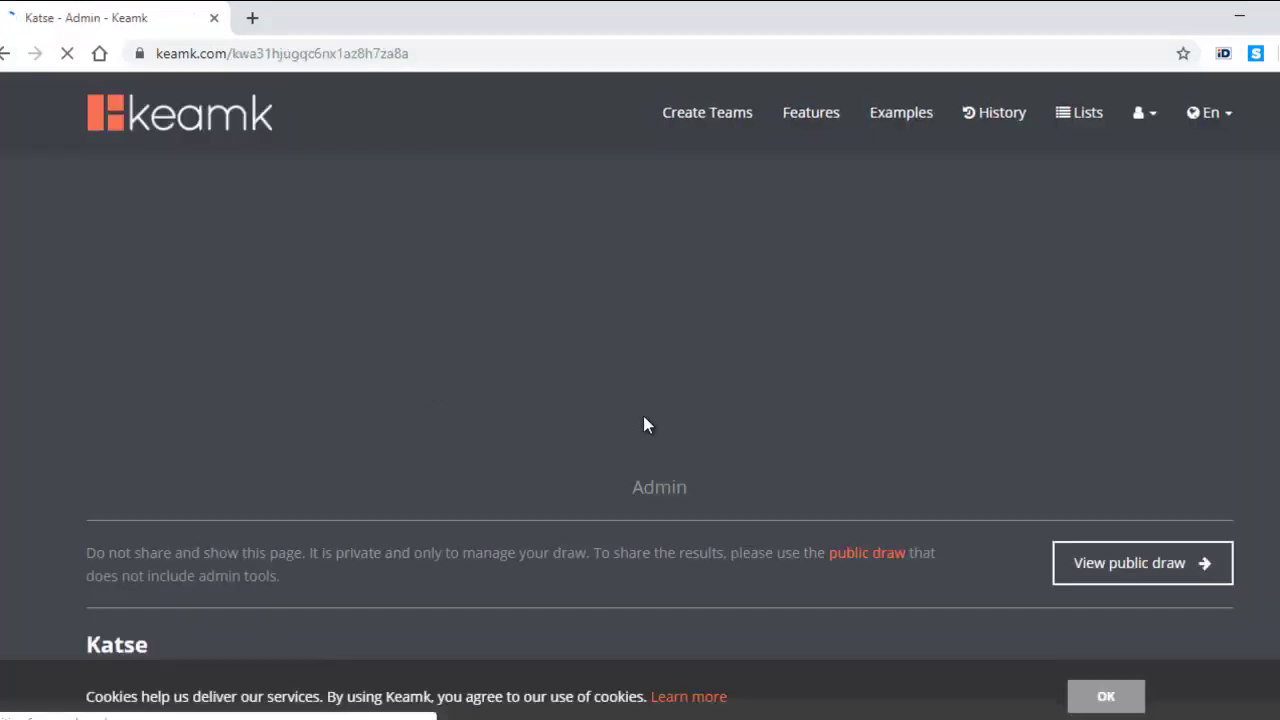
# Examine the Katse draw's teams, participant skill levels, share link and admin tools
pyautogui.scroll(-5, 640, 420)
pyautogui.scroll(-2, 643, 416)
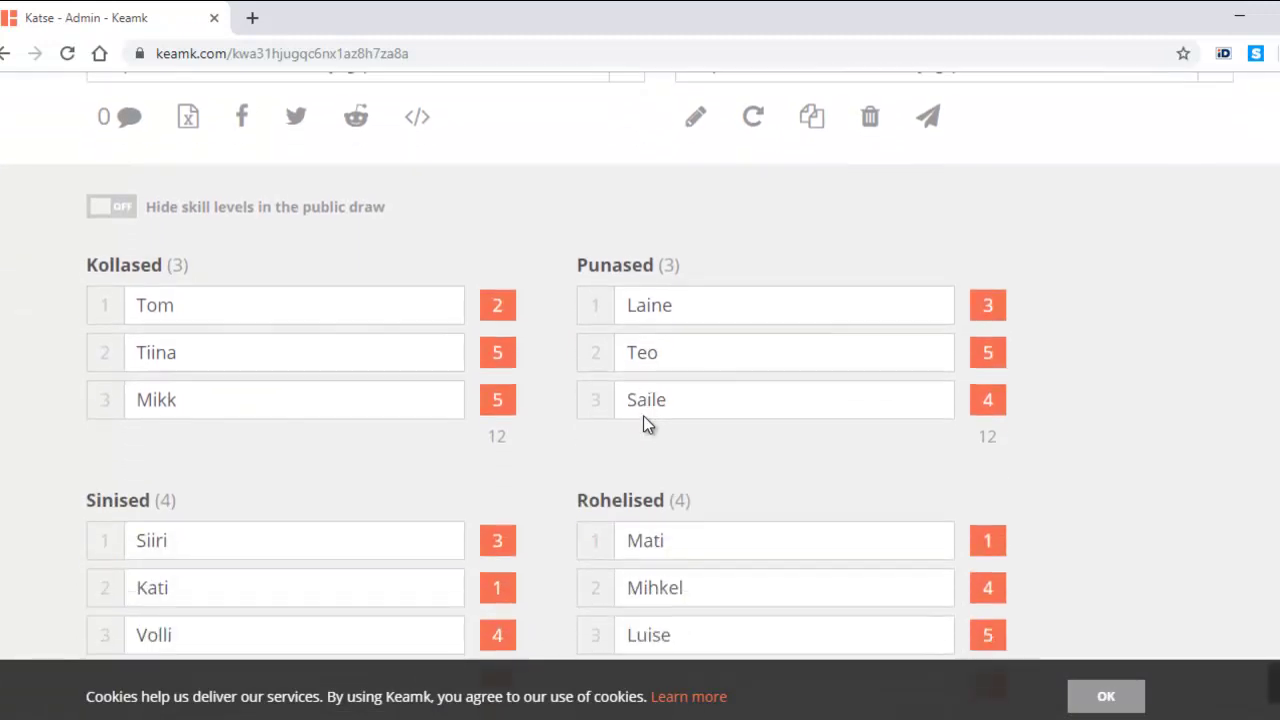
pyautogui.scroll(2, 643, 415)
pyautogui.scroll(-3, 643, 415)
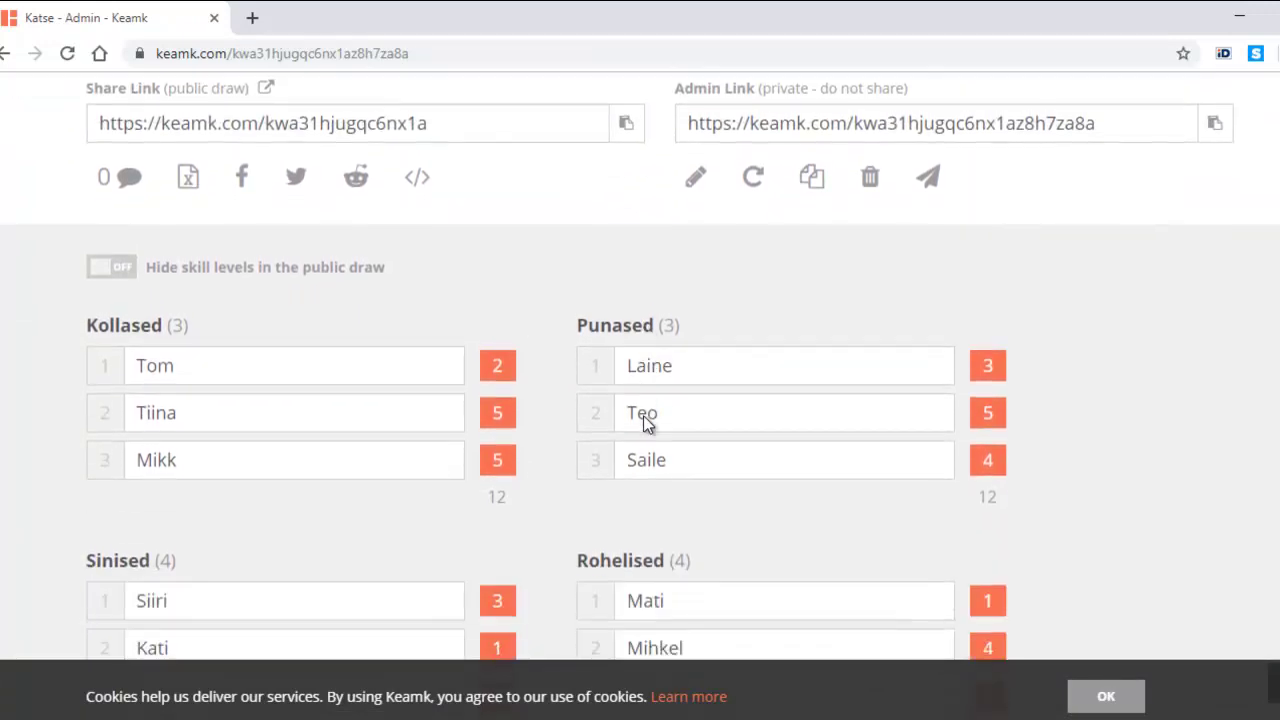
pyautogui.scroll(-2, 643, 420)
pyautogui.scroll(5, 643, 420)
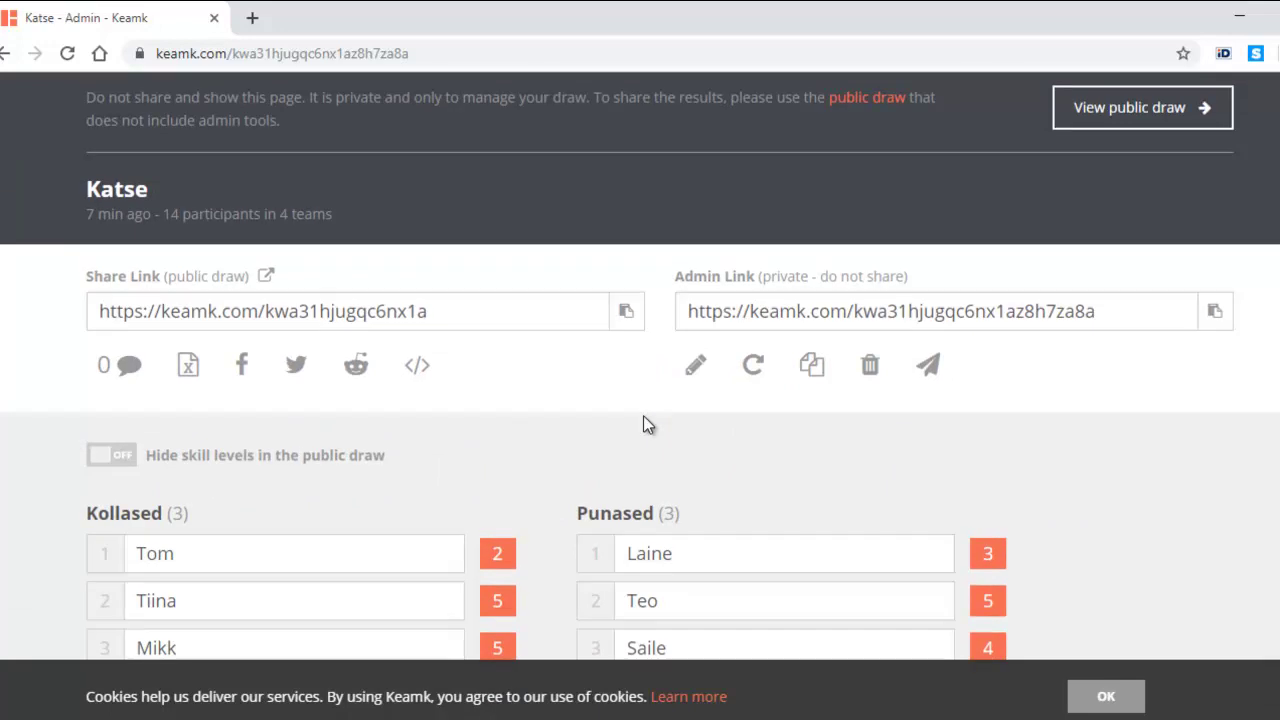
pyautogui.scroll(4, 643, 420)
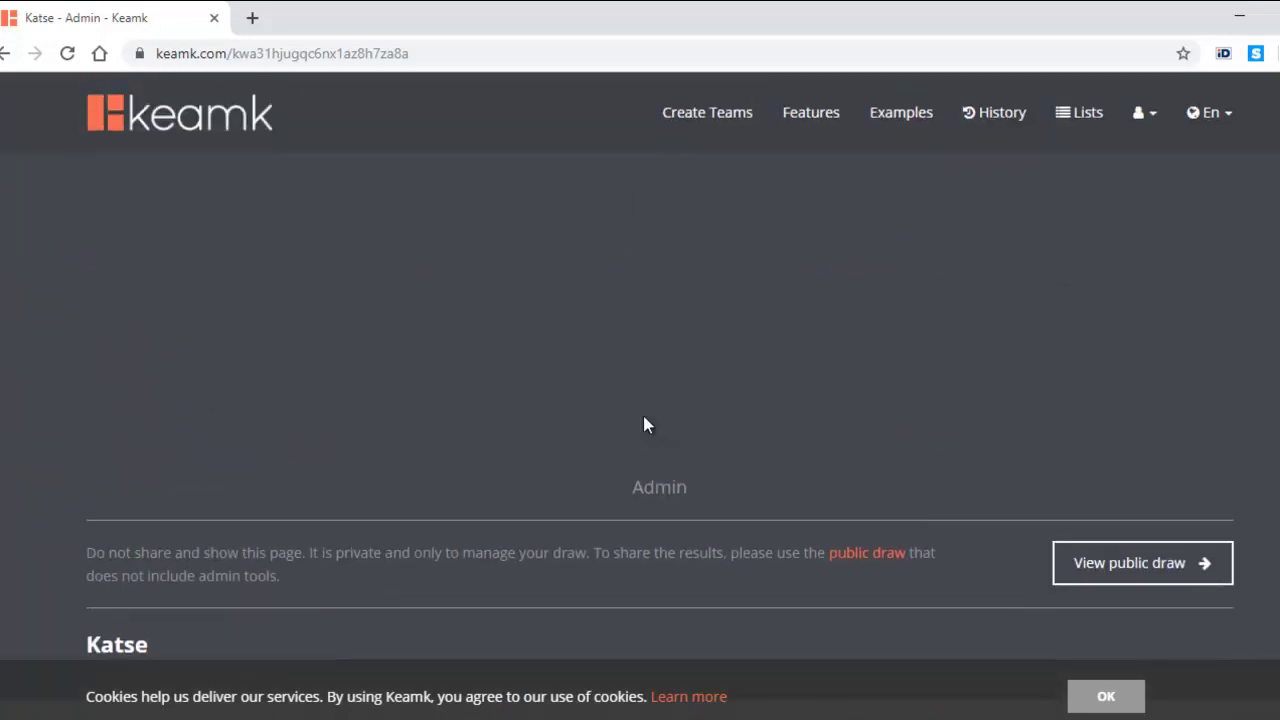